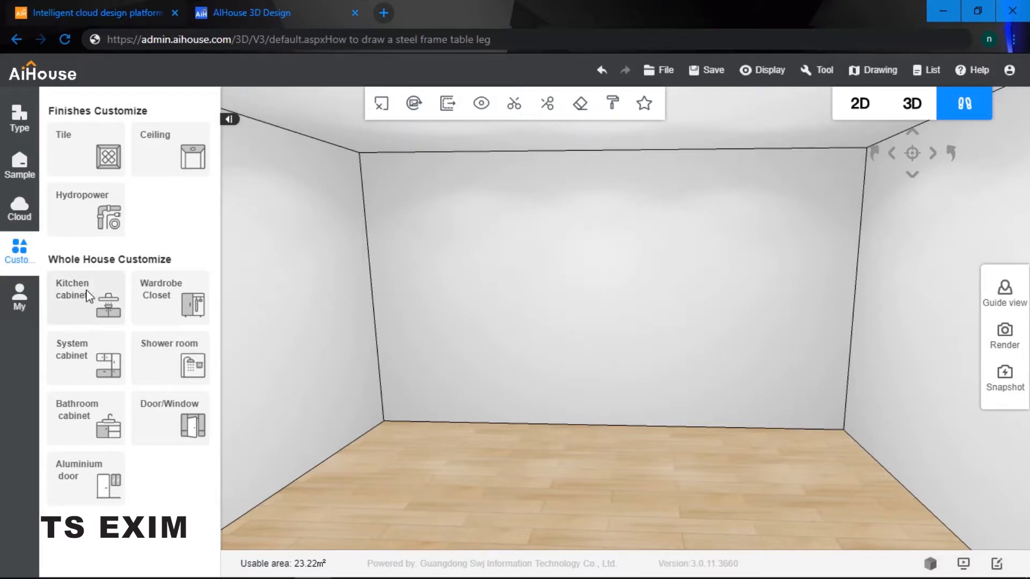
- Search the kitchen cabinet library for "super" and place the 600*600*20 Super plate on the floor near the middle of the room
click(90, 291)
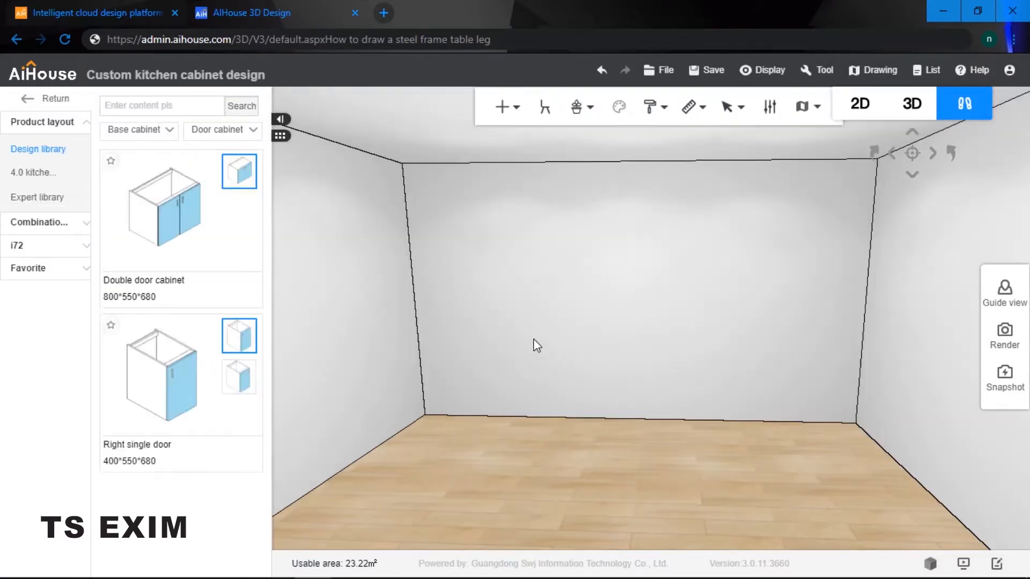
scroll(594, 387, up, 2)
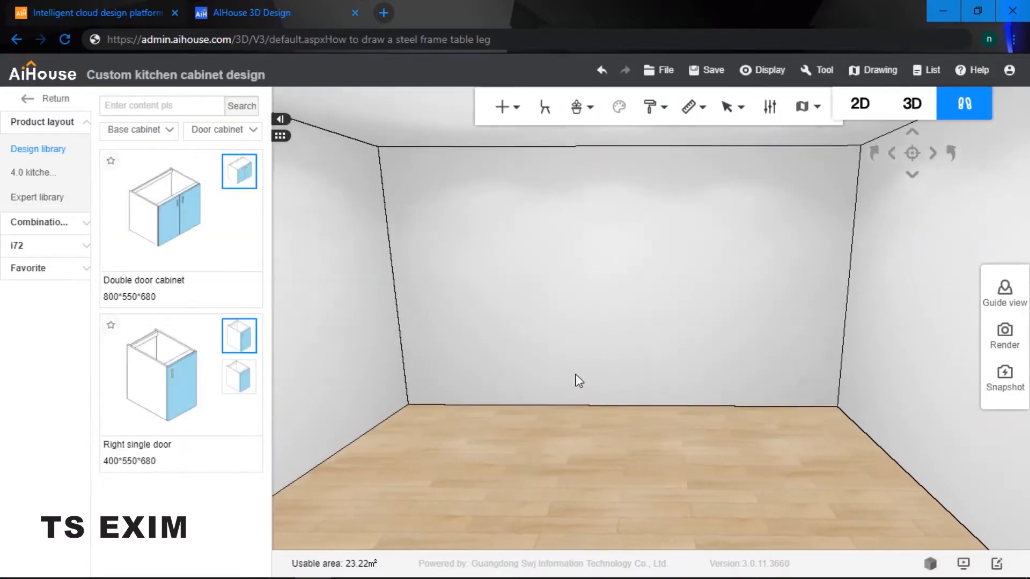
click(183, 107)
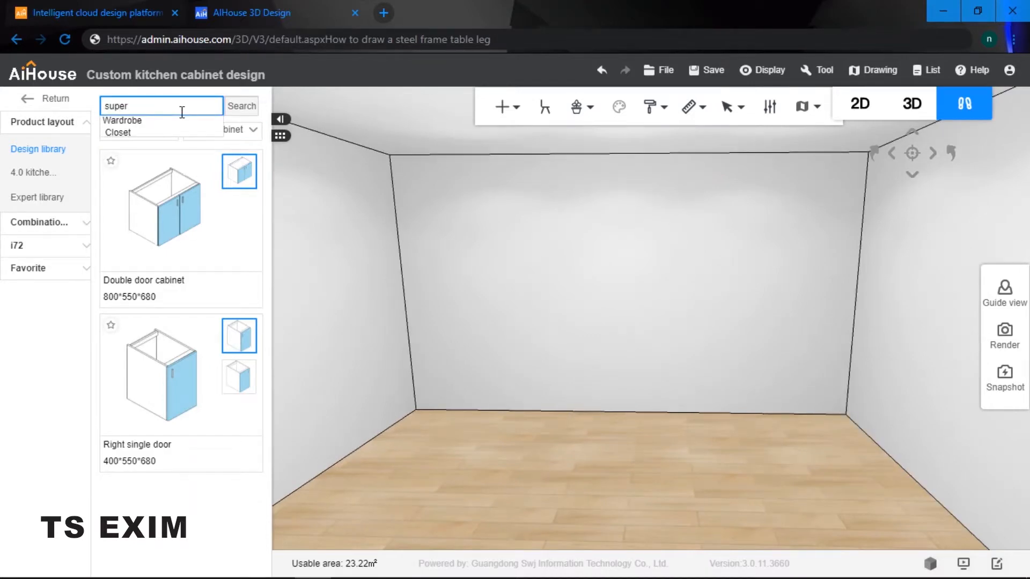
text(super)
key(Return)
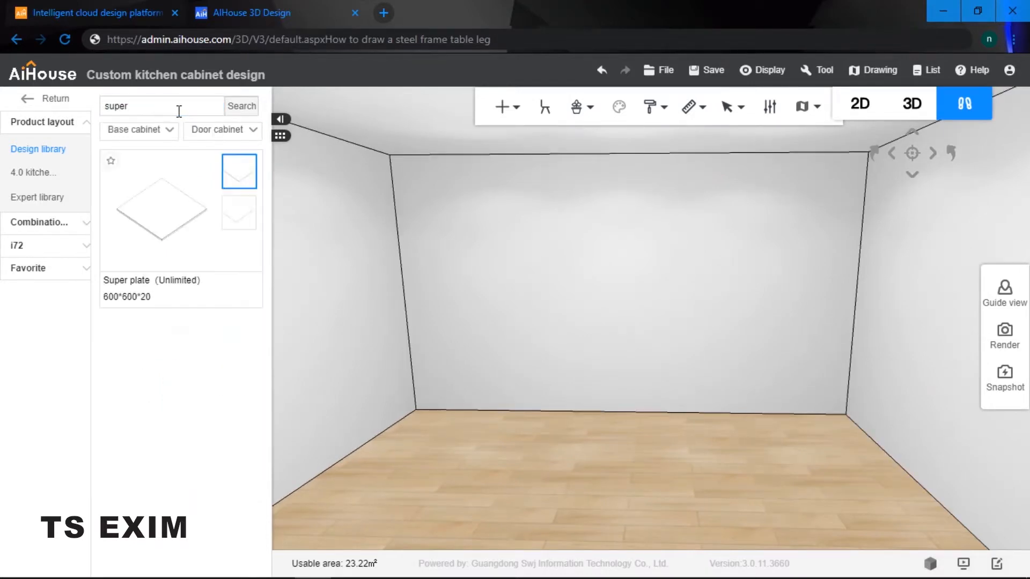
click(171, 232)
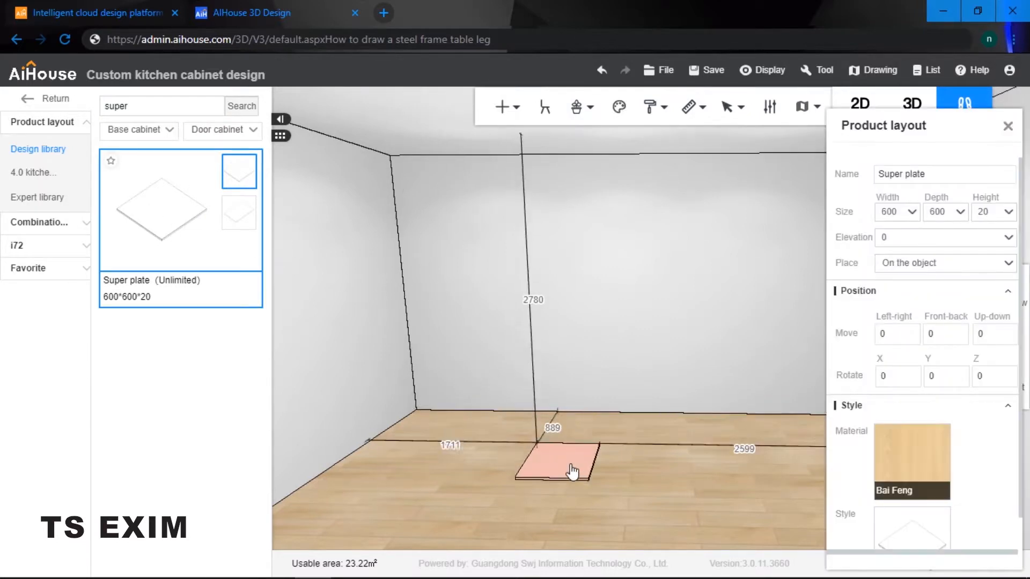
click(628, 489)
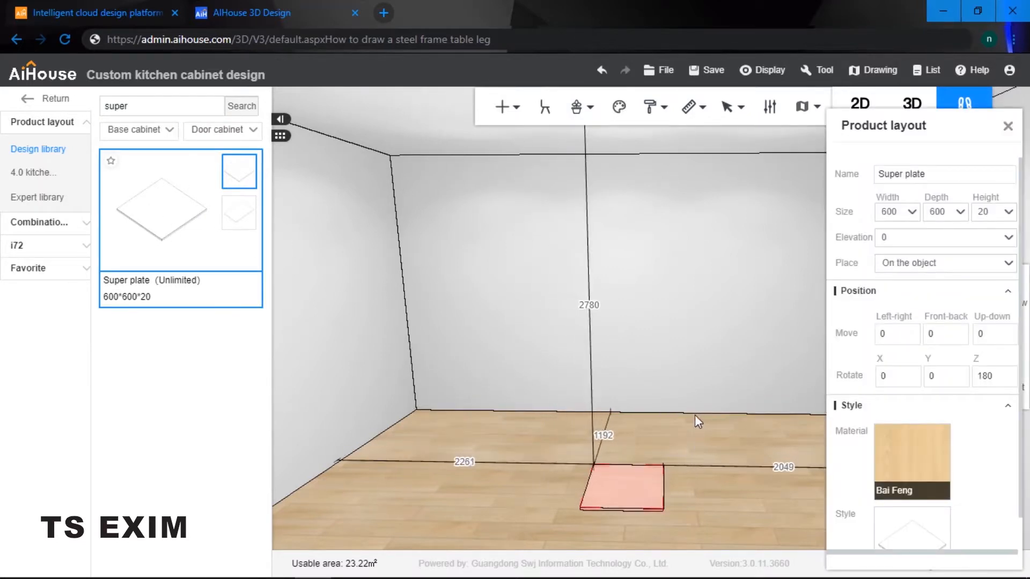
- Set the Super plate's width to 800 and its depth to 1100
drag(694, 414, 655, 441)
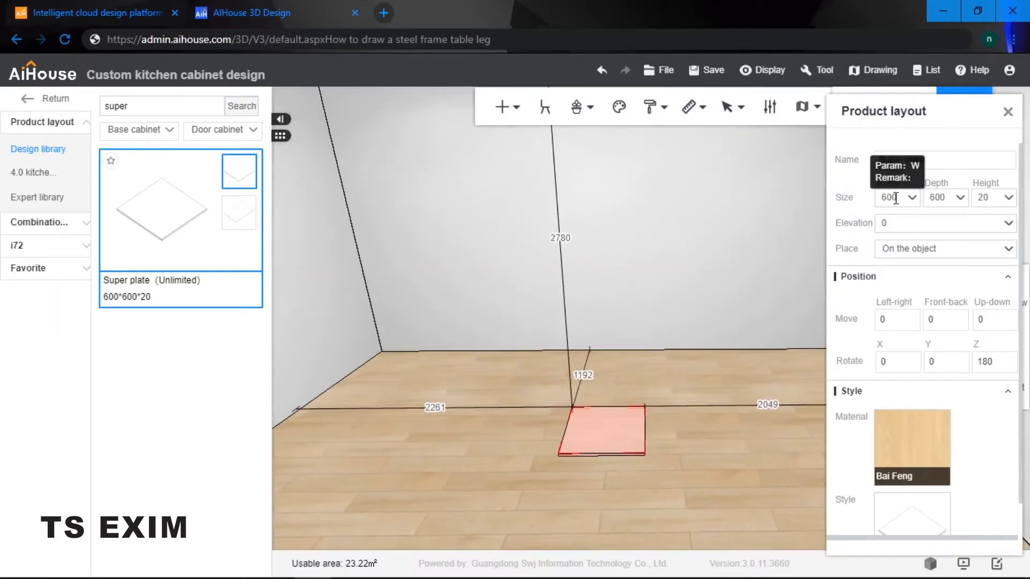
drag(895, 198, 878, 207)
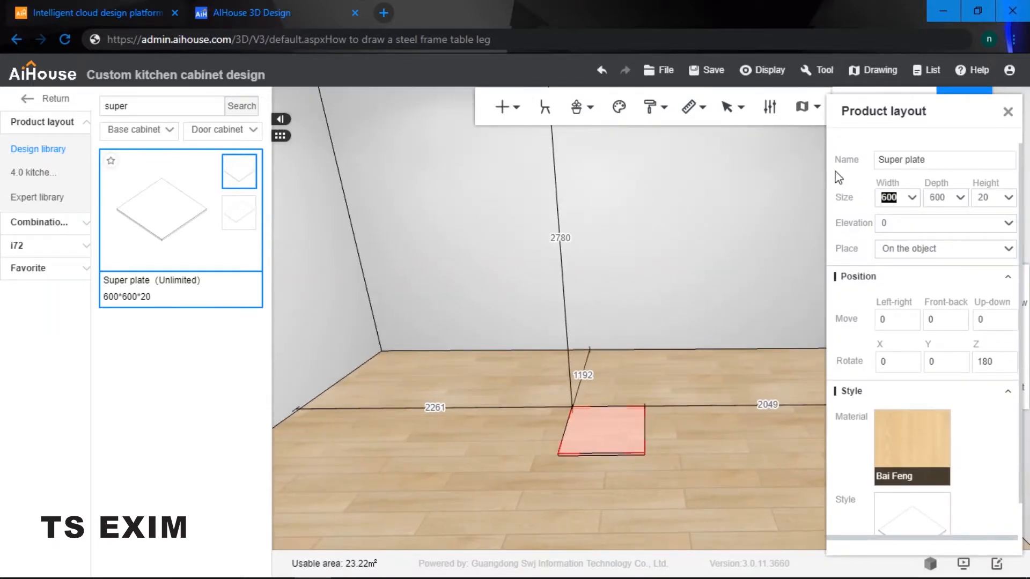
text(800)
key(Return)
click(936, 198)
key(BackSpace)
key(BackSpace)
key(BackSpace)
text(1)
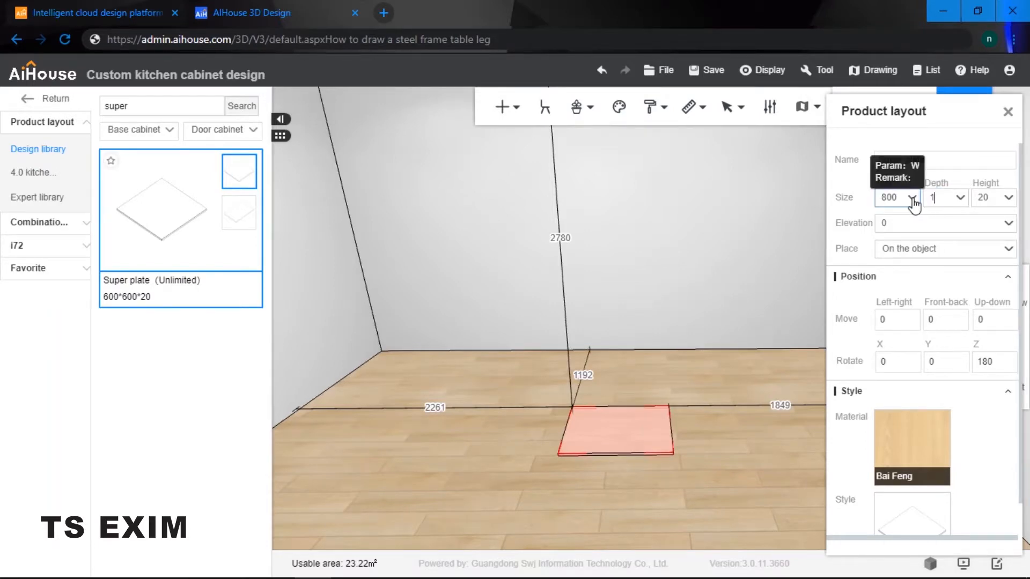
text(100)
key(Return)
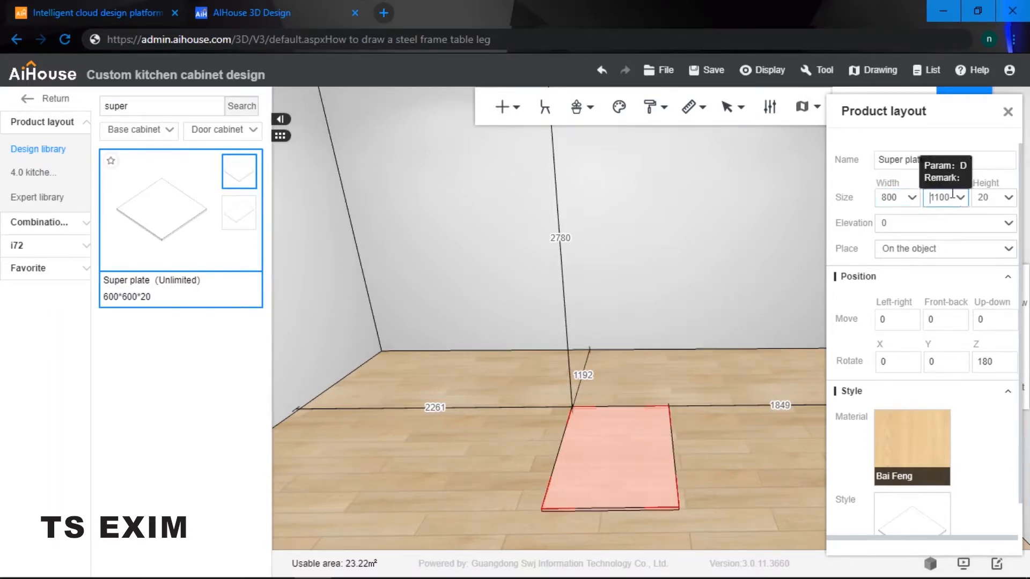
- Set the Super plate's height to 50 and deselect the plate
key(Tab)
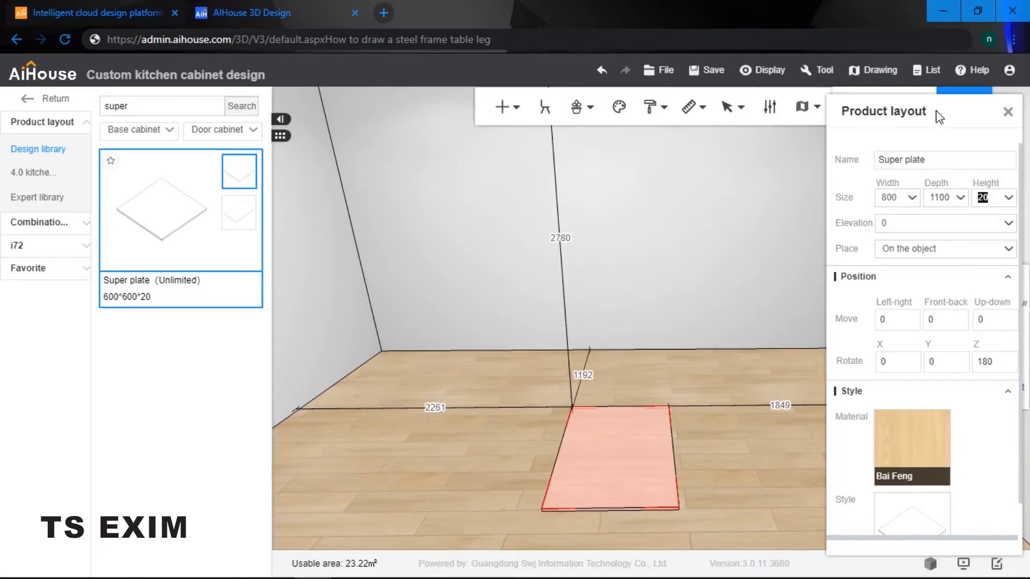
text(50)
key(Return)
click(738, 396)
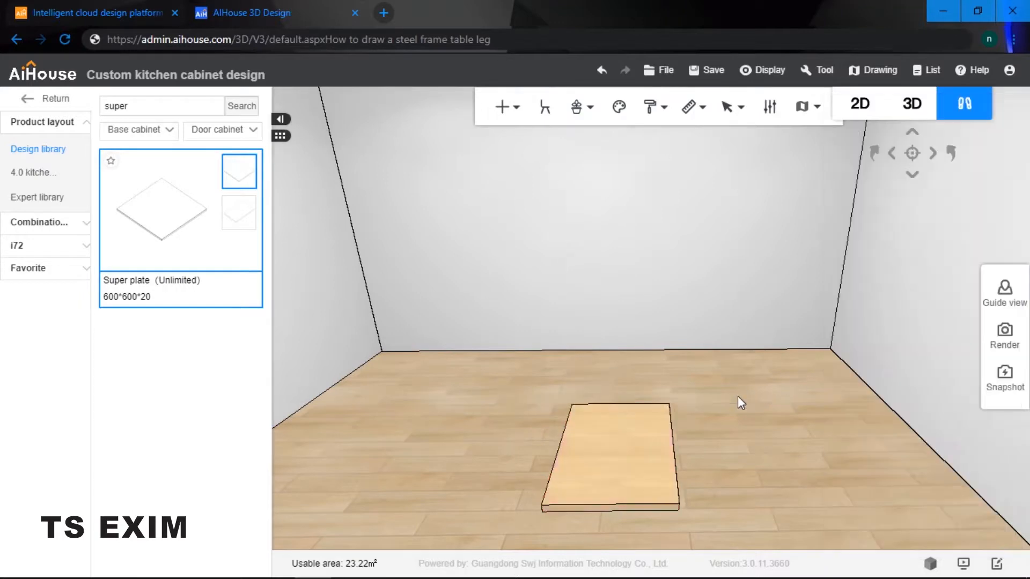
- Select the plate in board selection mode and open it for panel point editing
scroll(738, 402, down, 3)
scroll(726, 401, up, 1)
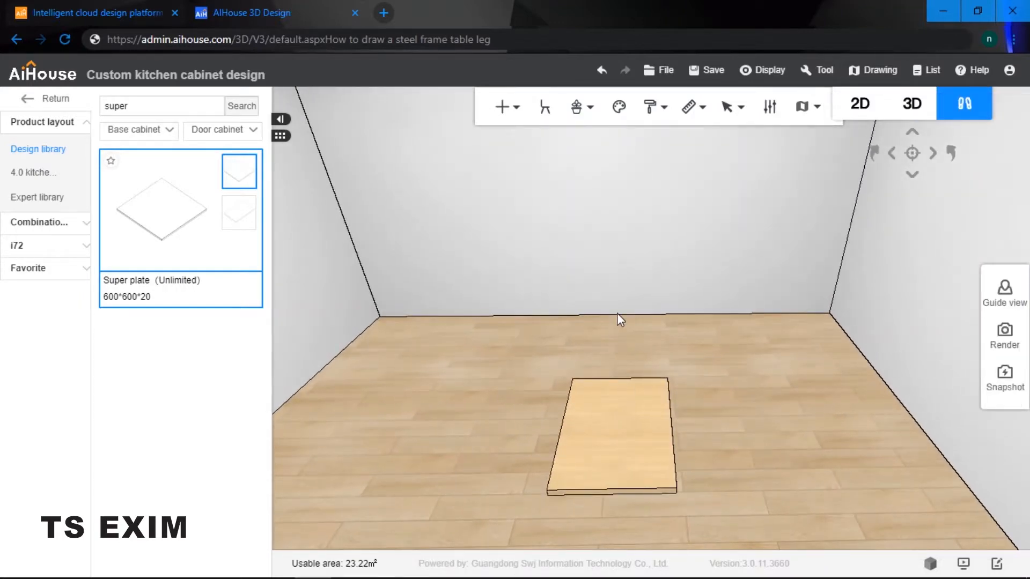
key(b)
click(613, 417)
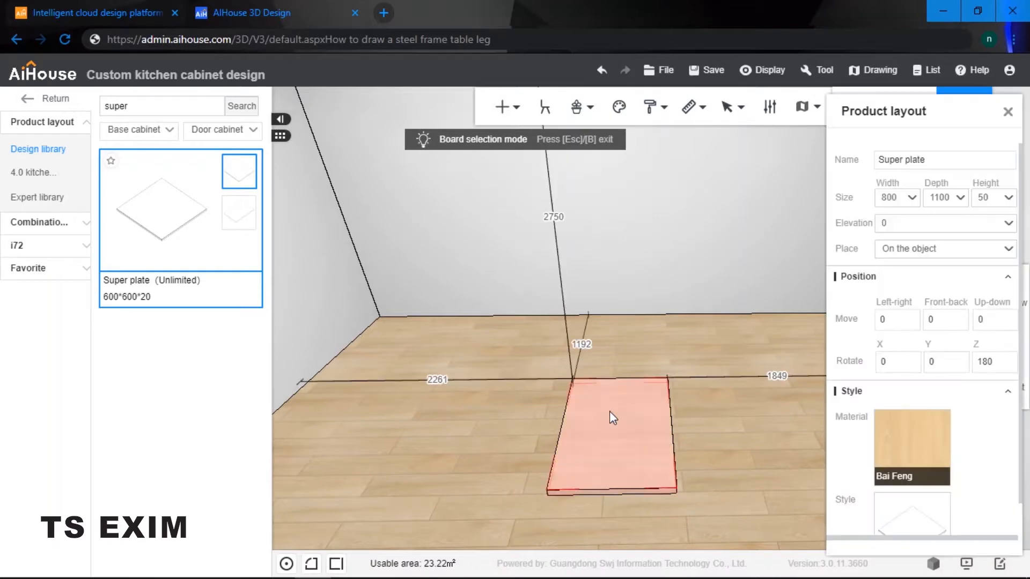
right_click(610, 412)
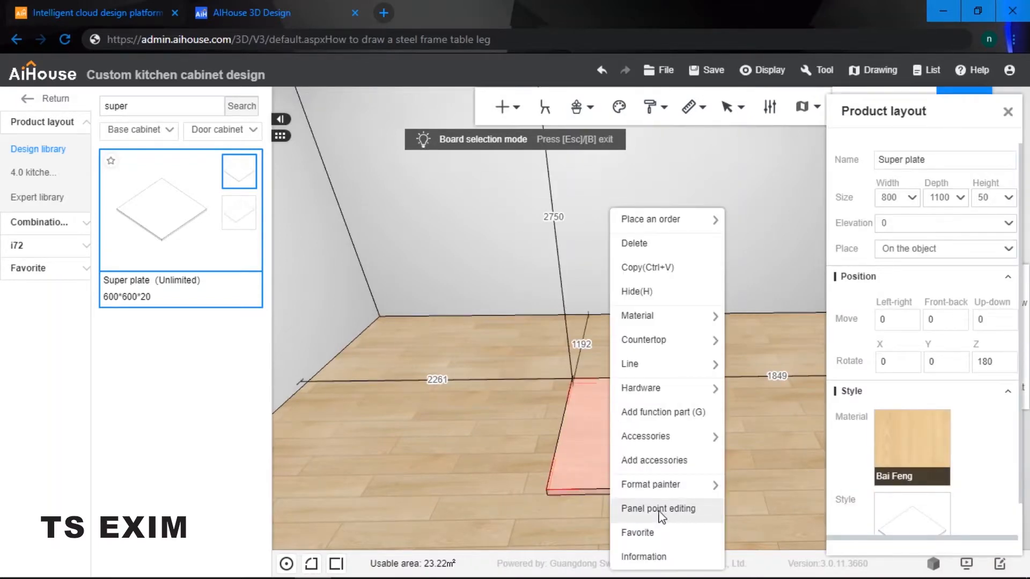
click(674, 516)
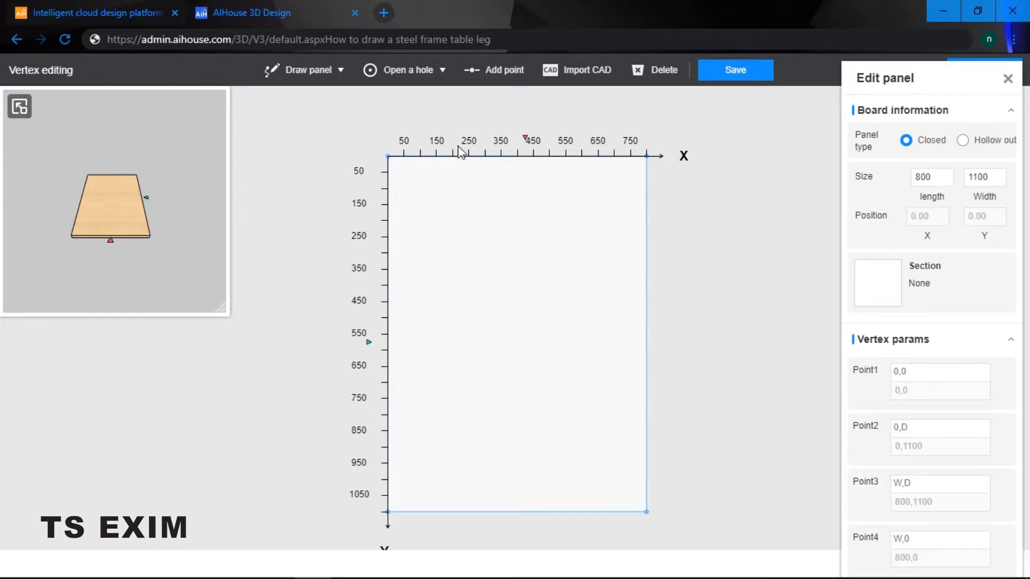
- Cut a free-drawn rectangular hole about 700 by 1000 in the panel, inset about 50 from every edge
click(398, 78)
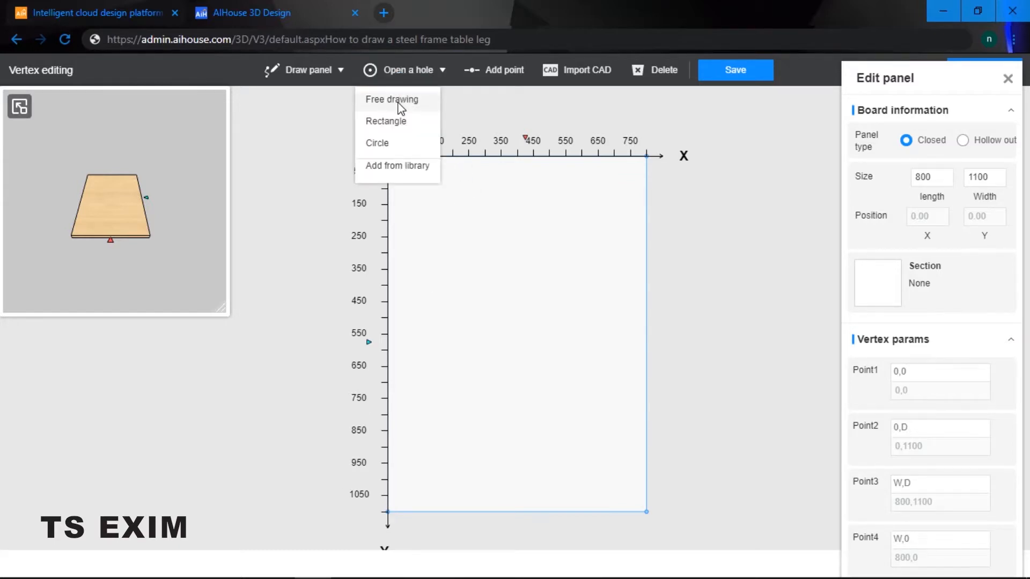
click(400, 107)
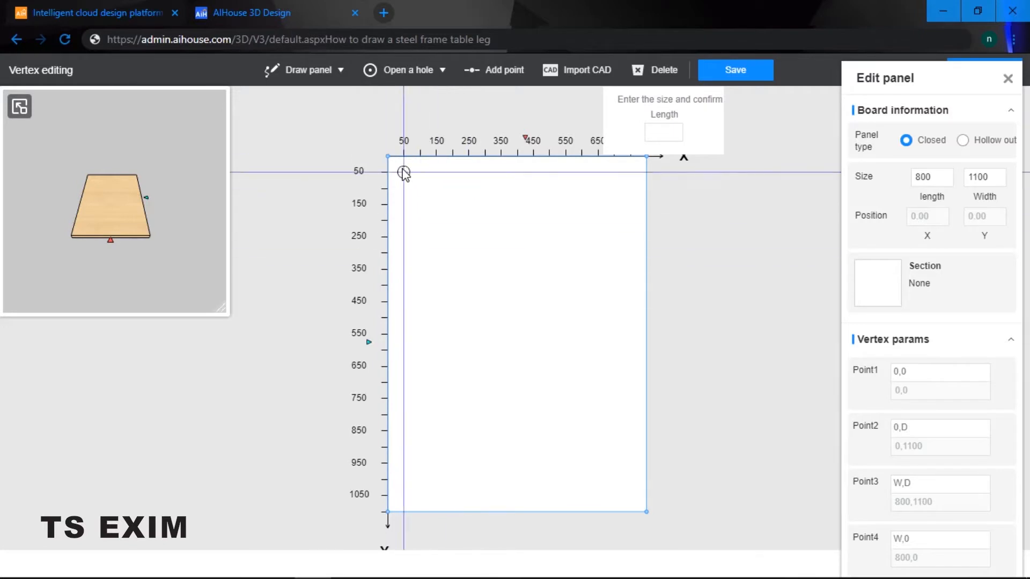
click(404, 172)
click(630, 172)
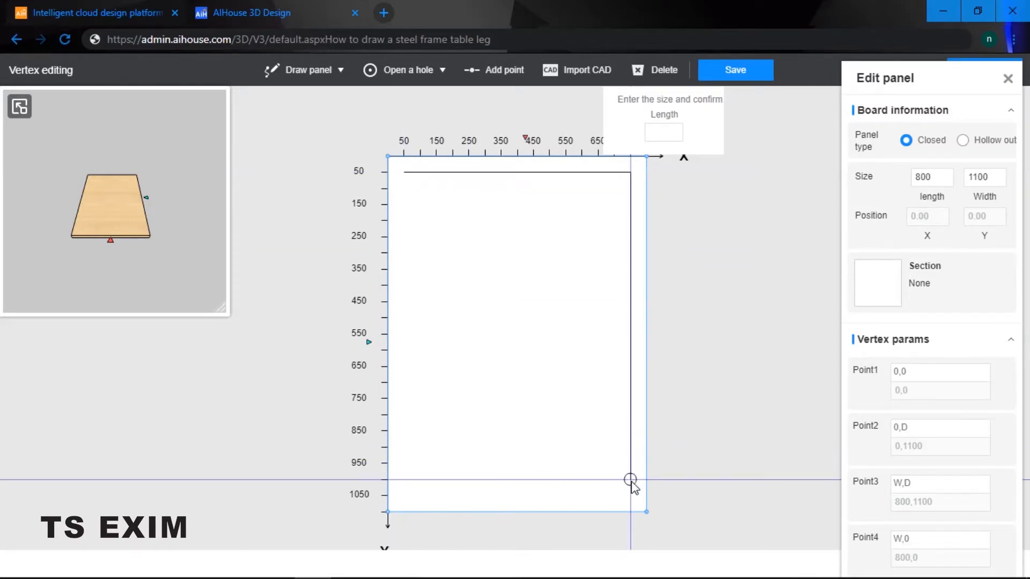
click(630, 496)
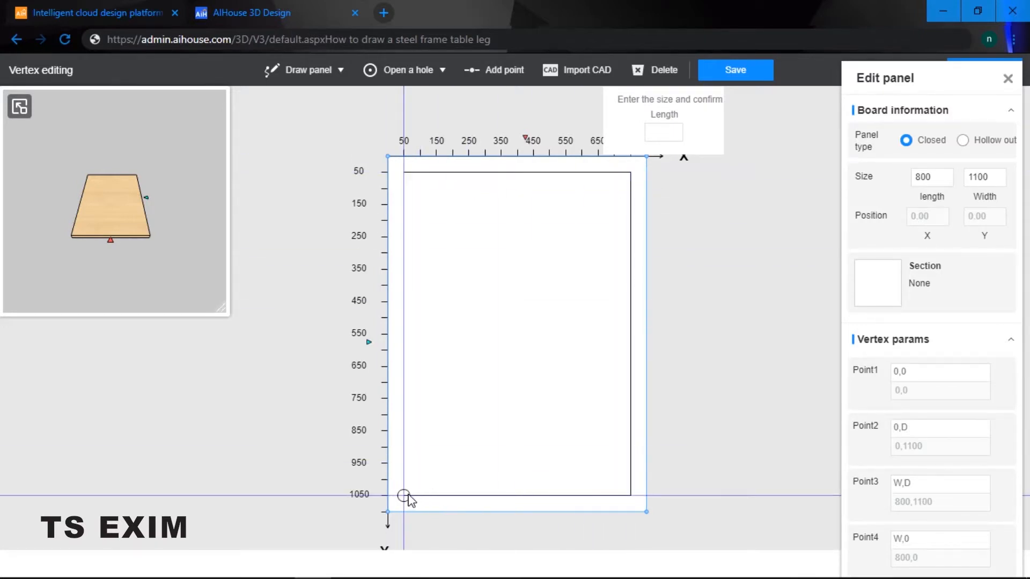
click(403, 495)
click(404, 172)
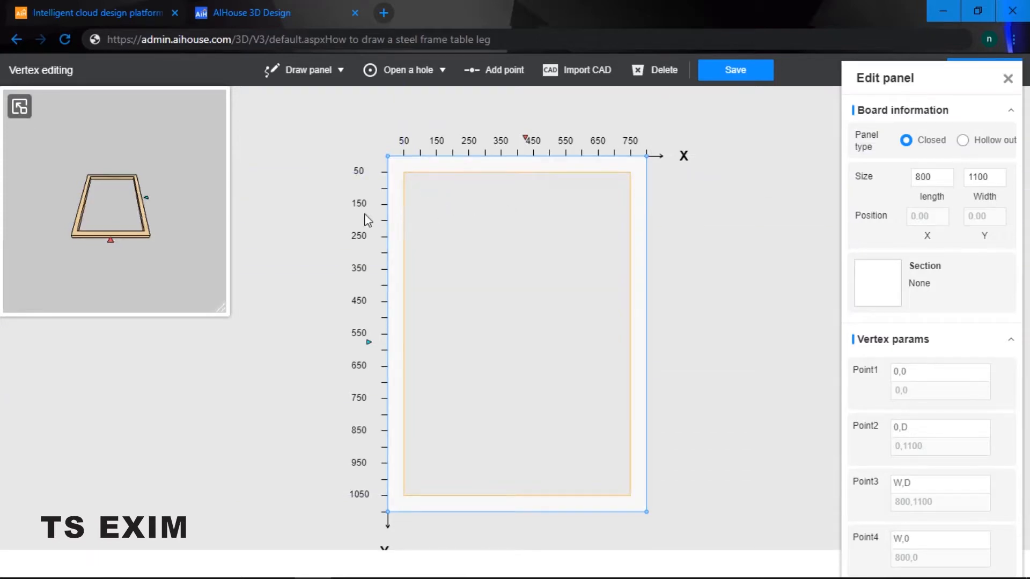
- Set the hole's upper-left vertex to X 30 and Y 30
drag(169, 233, 163, 198)
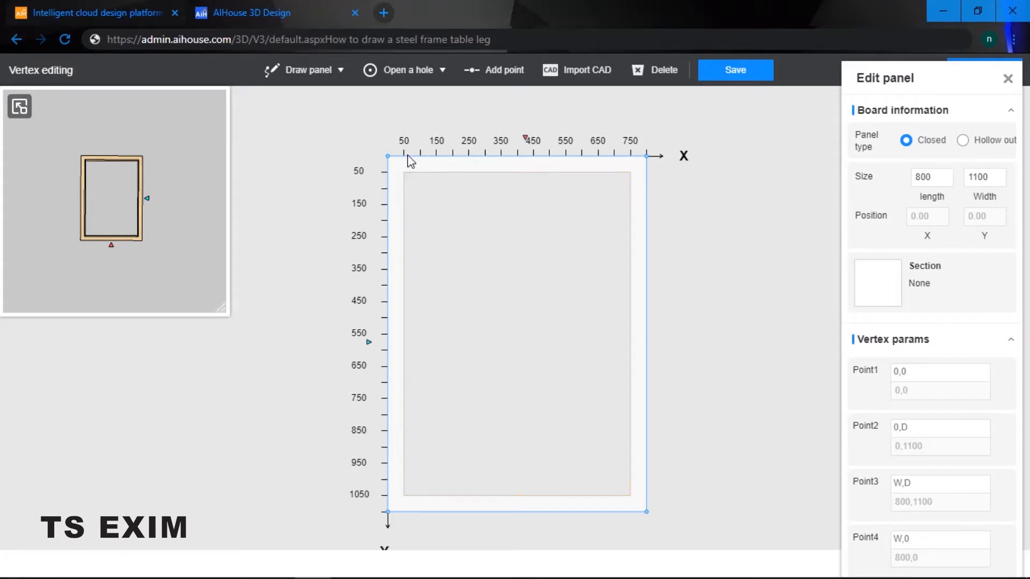
scroll(390, 211, up, 5)
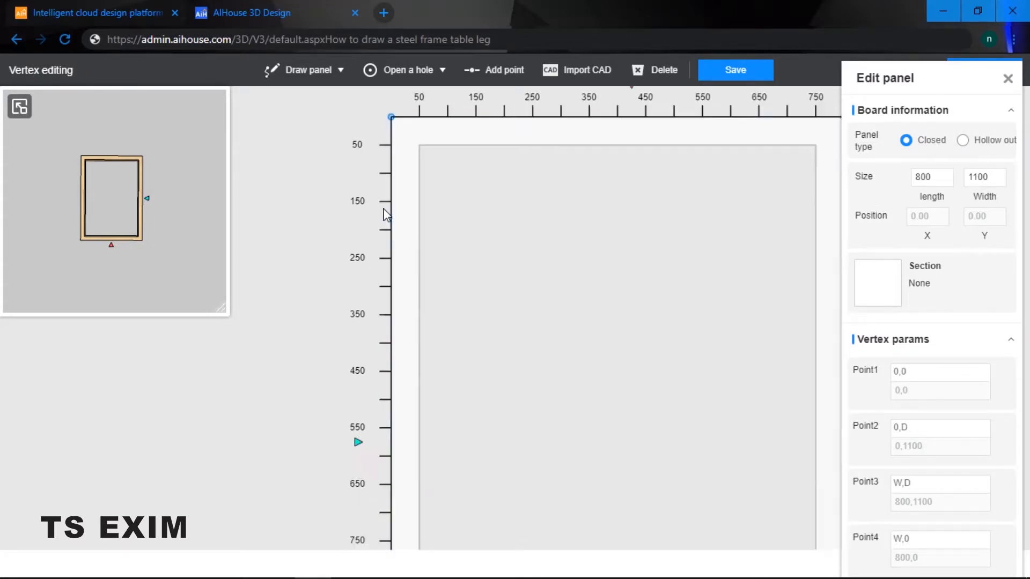
click(466, 174)
drag(345, 220, 316, 301)
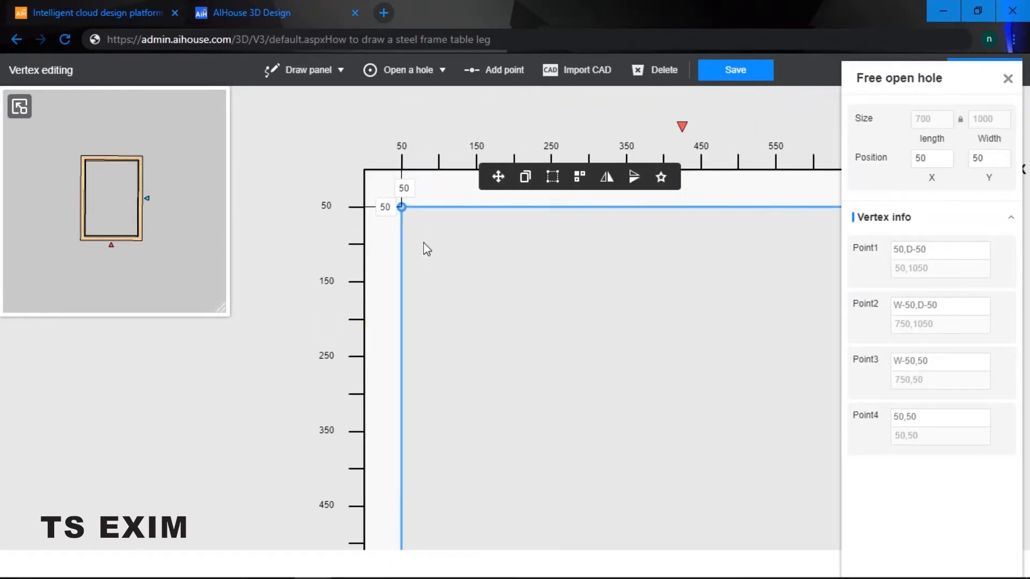
click(402, 208)
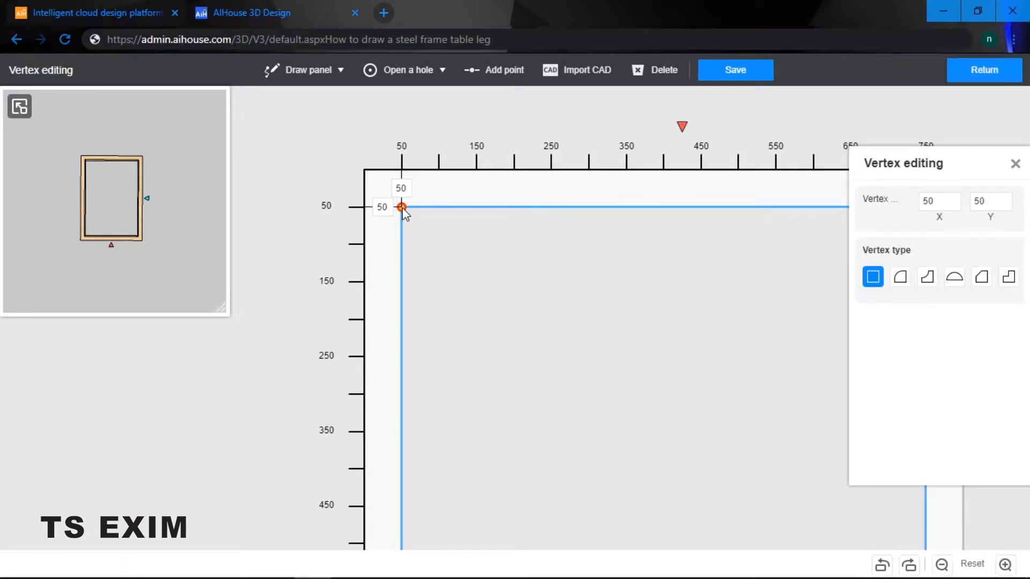
double_click(934, 201)
double_click(994, 201)
text(30)
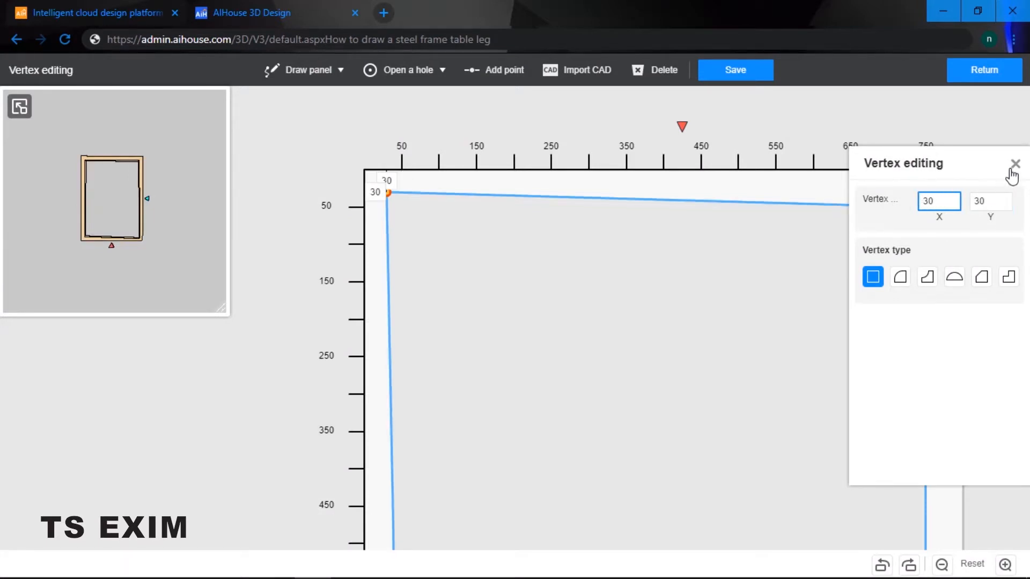
click(1015, 163)
- Set the hole's upper-right vertex to X W-30 and Y 30
click(828, 217)
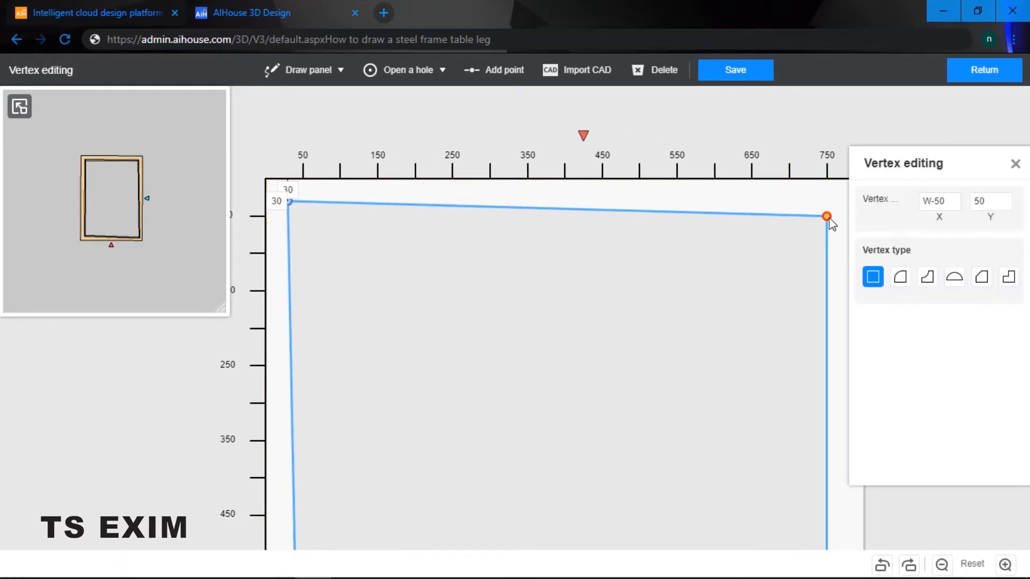
double_click(937, 201)
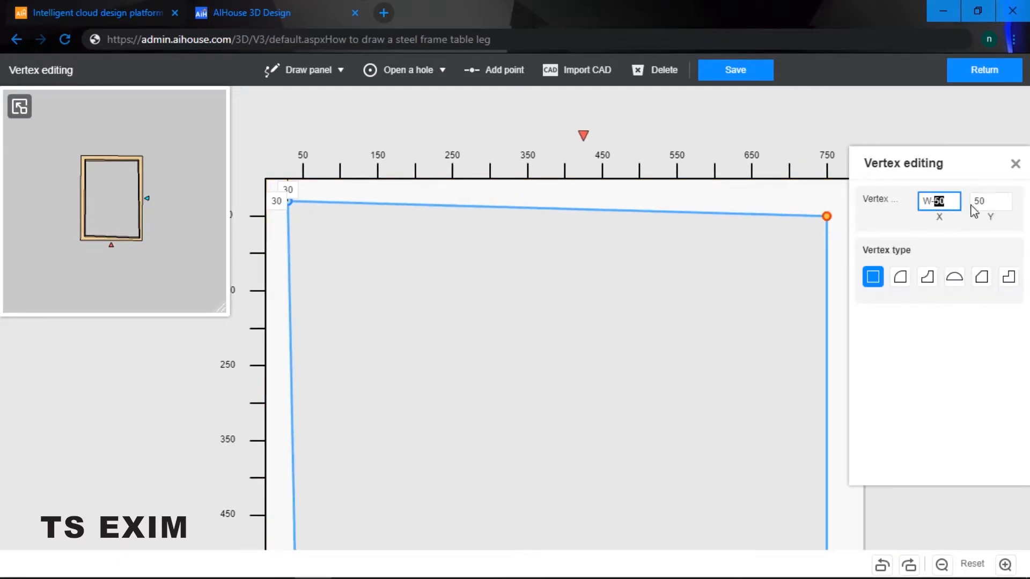
text(30)
key(Tab)
text(30)
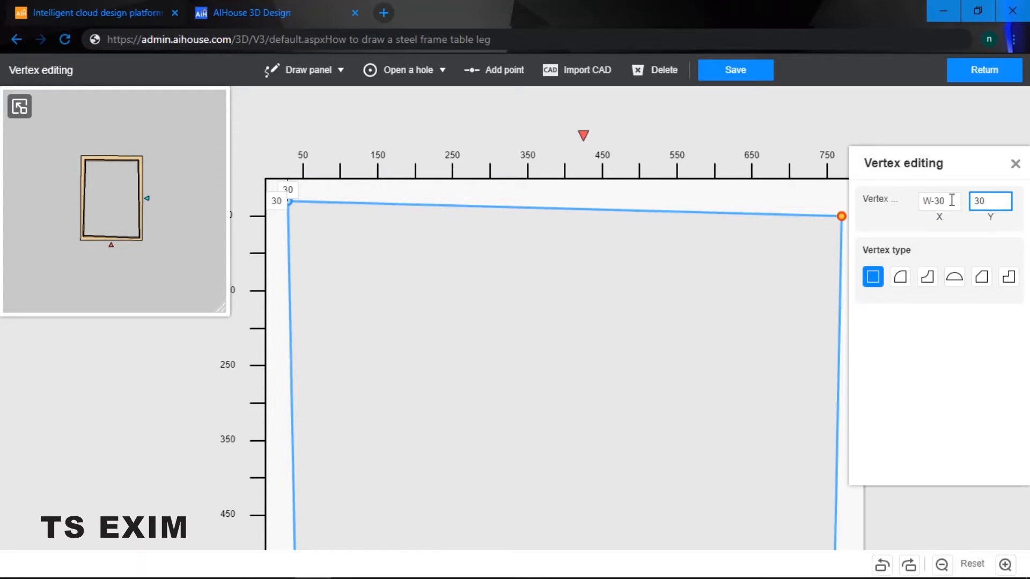
click(1015, 163)
- Set the hole's lower-right vertex to X W-30 and Y D-30
scroll(925, 144, down, 3)
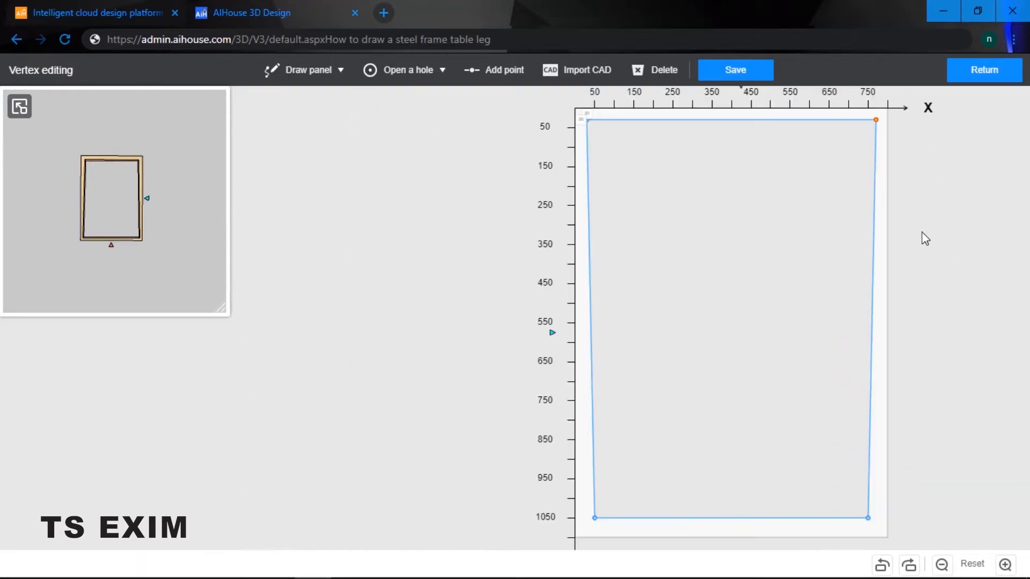
drag(937, 330, 846, 223)
scroll(761, 385, up, 3)
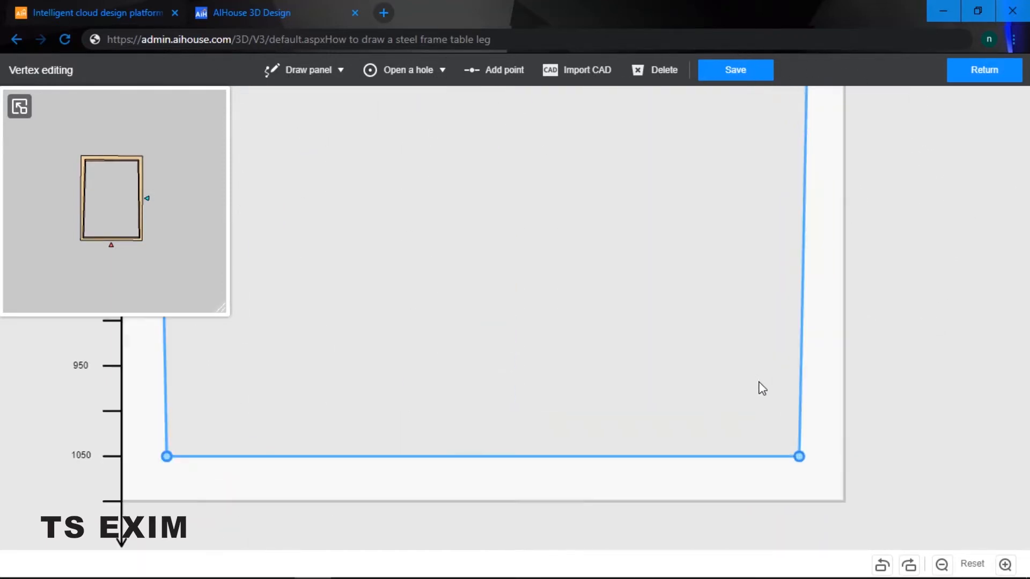
click(800, 457)
click(940, 200)
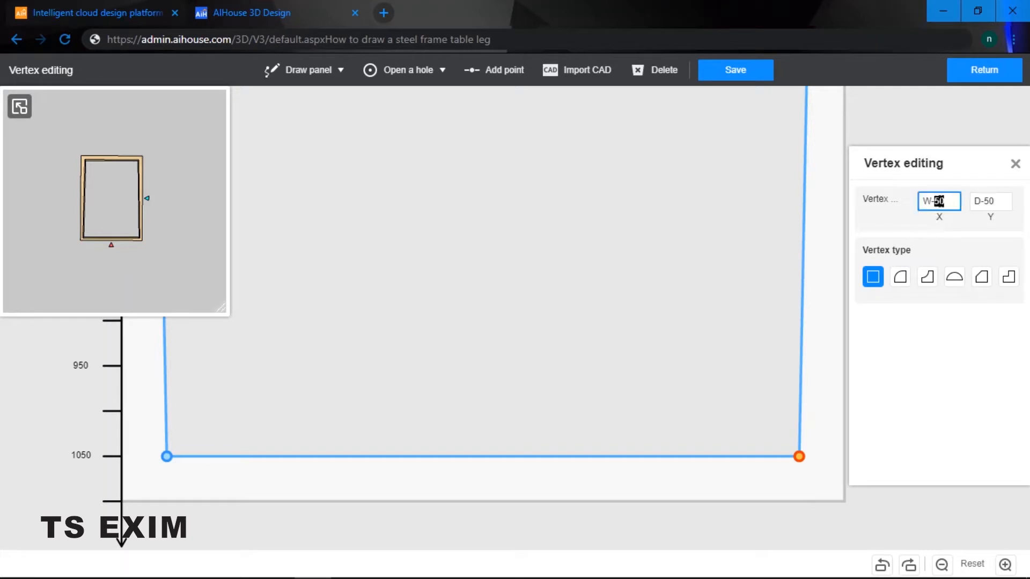
text(30)
key(Tab)
text(30)
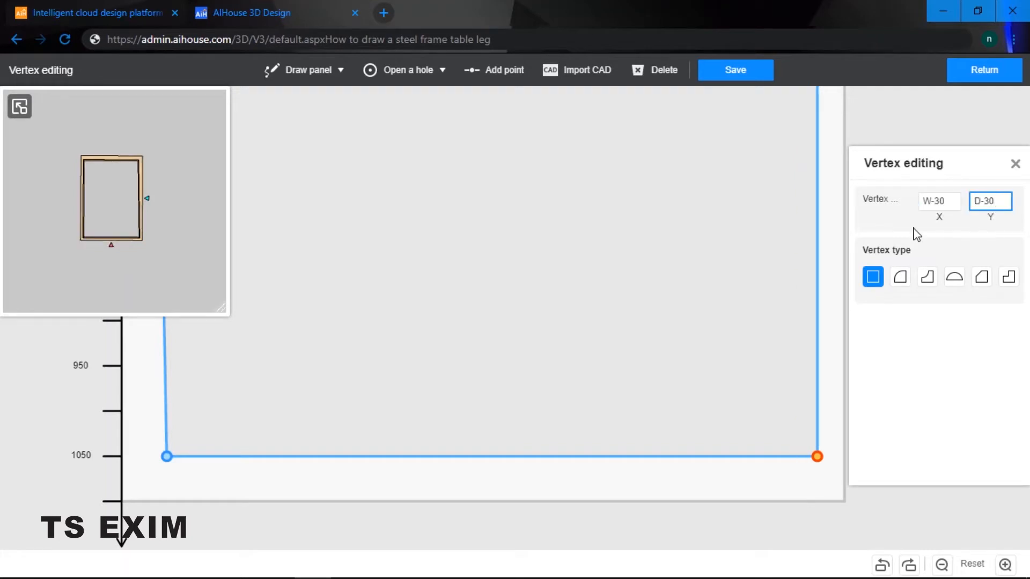
click(951, 201)
- Set the hole's lower-left vertex to X 30 and Y D-30
drag(623, 284, 805, 272)
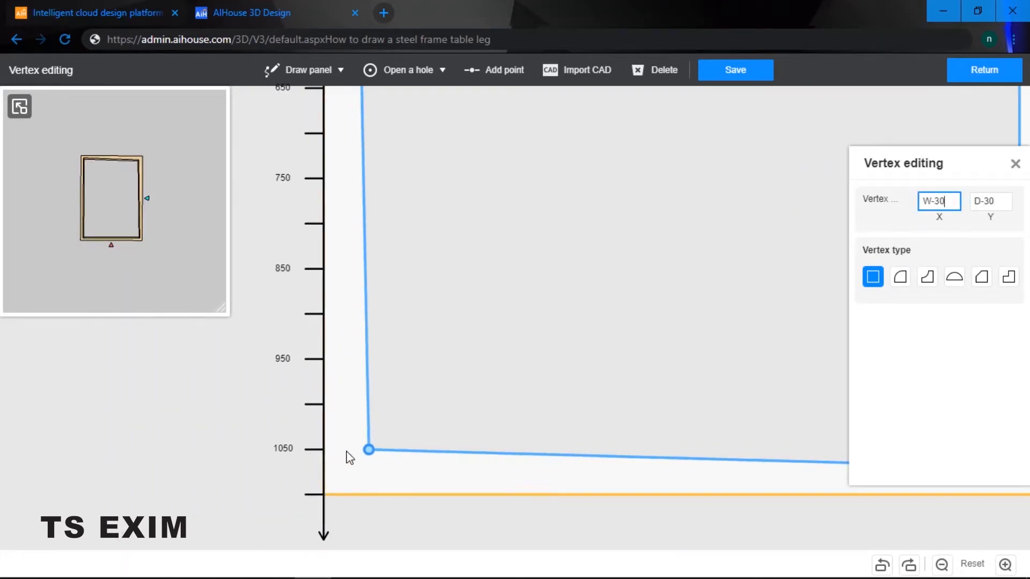
click(369, 451)
click(934, 202)
text(30)
click(989, 201)
key(BackSpace)
text(3)
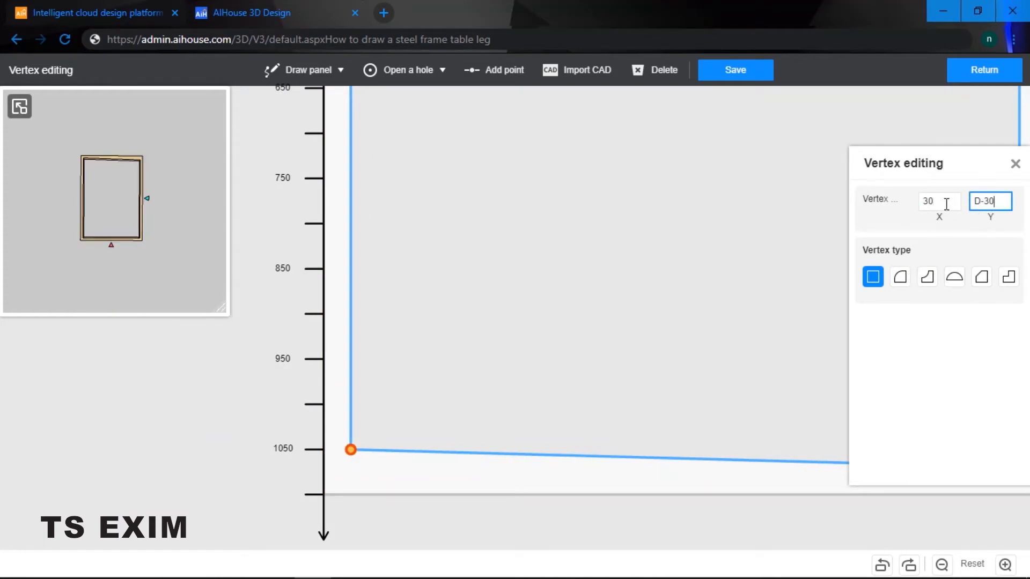
- Save the plate's rectangular cut-out and return from vertex editing to the 3D scene
click(1014, 164)
scroll(739, 313, down, 4)
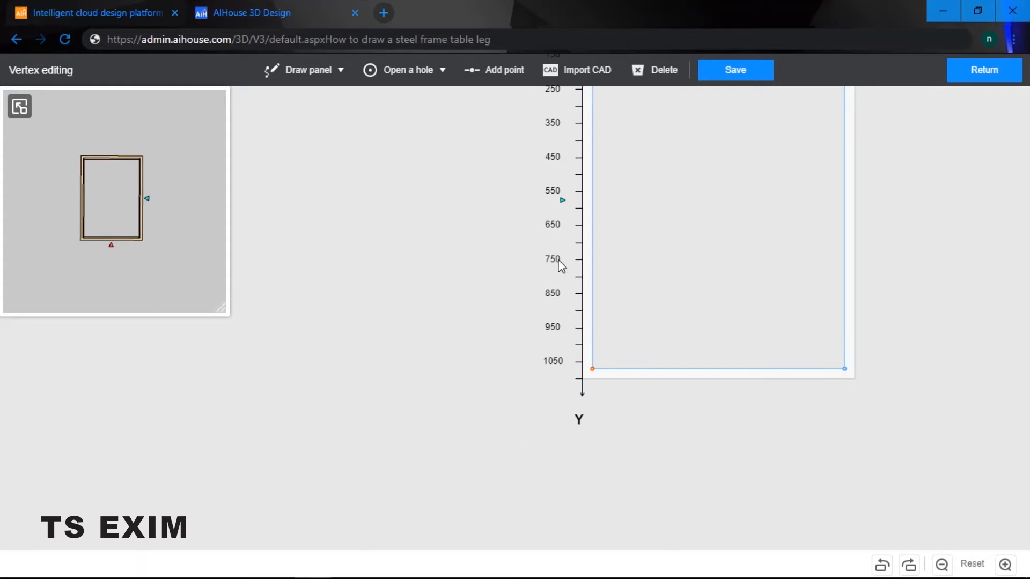
scroll(414, 317, down, 3)
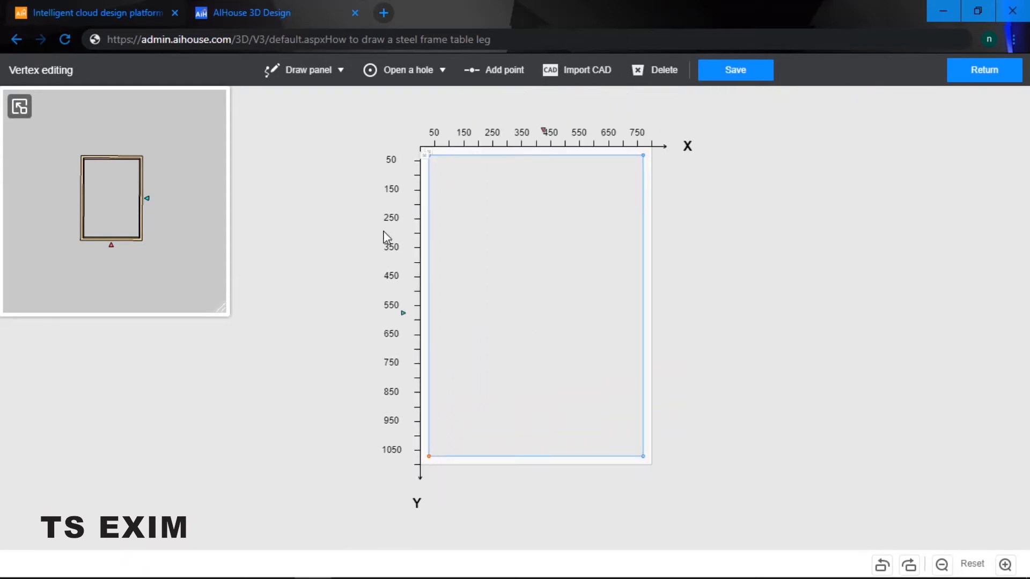
click(737, 74)
click(1003, 86)
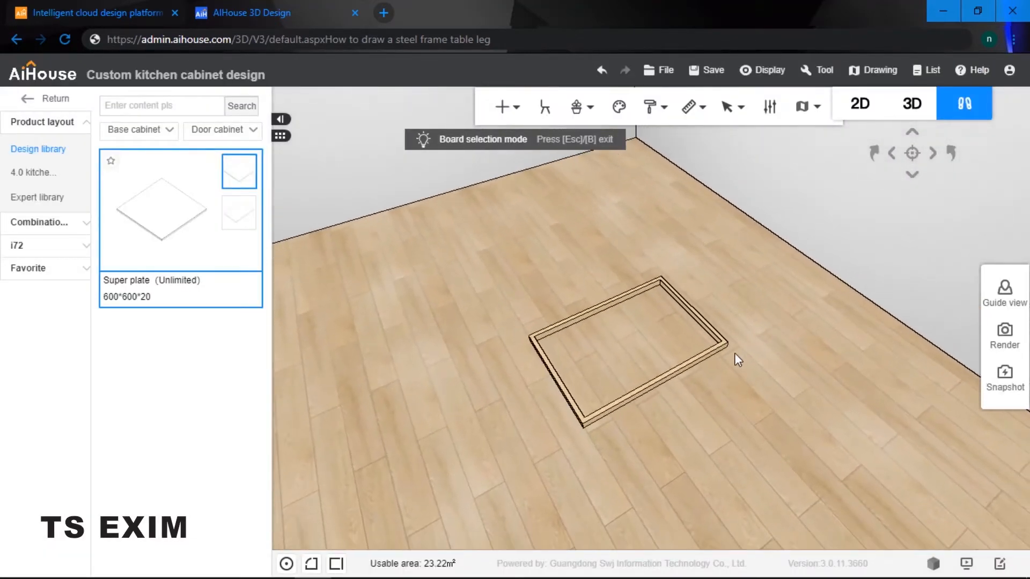
- Rotate the hollowed frame 90° about the X axis so it stands upright
click(689, 363)
key(c)
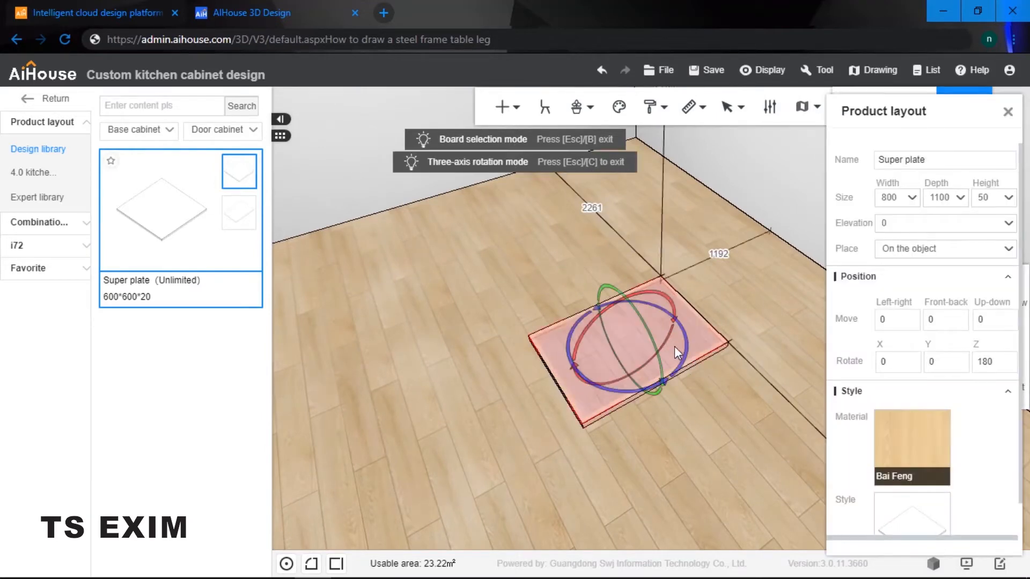
drag(656, 300, 540, 350)
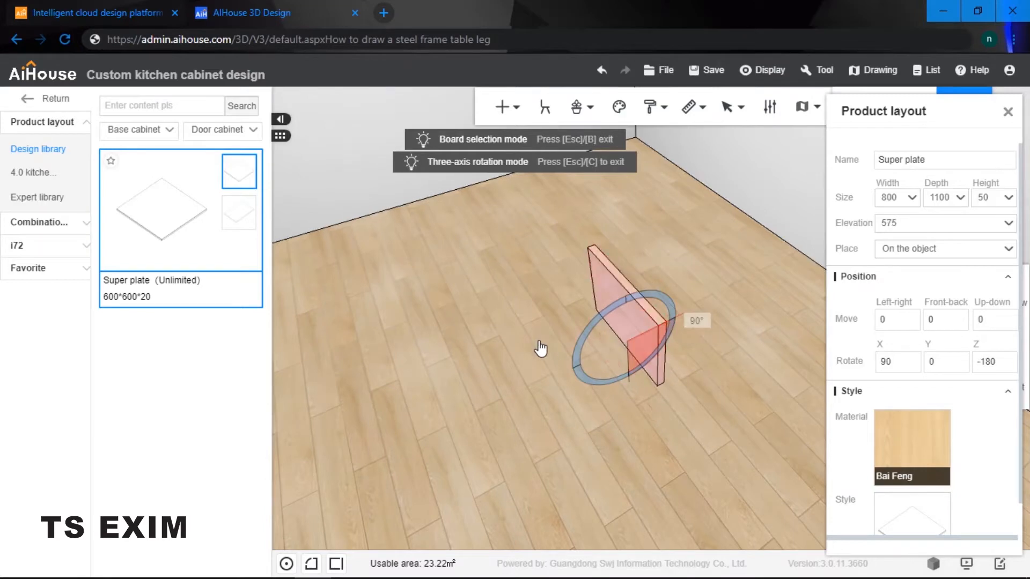
- Raise the upright frame with three-axis movement, and set its distance to the floor to 0
key(c)
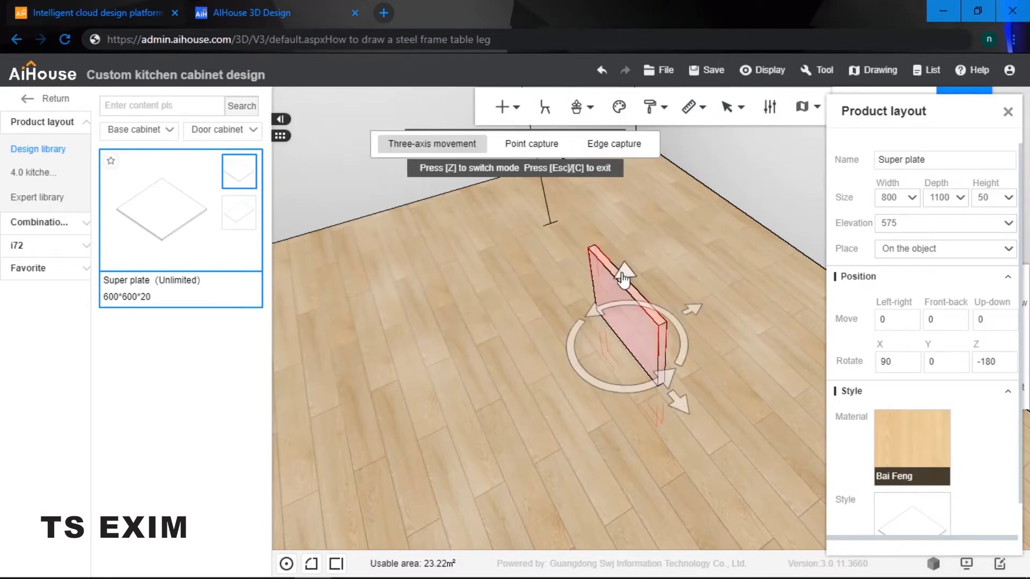
drag(623, 277, 652, 216)
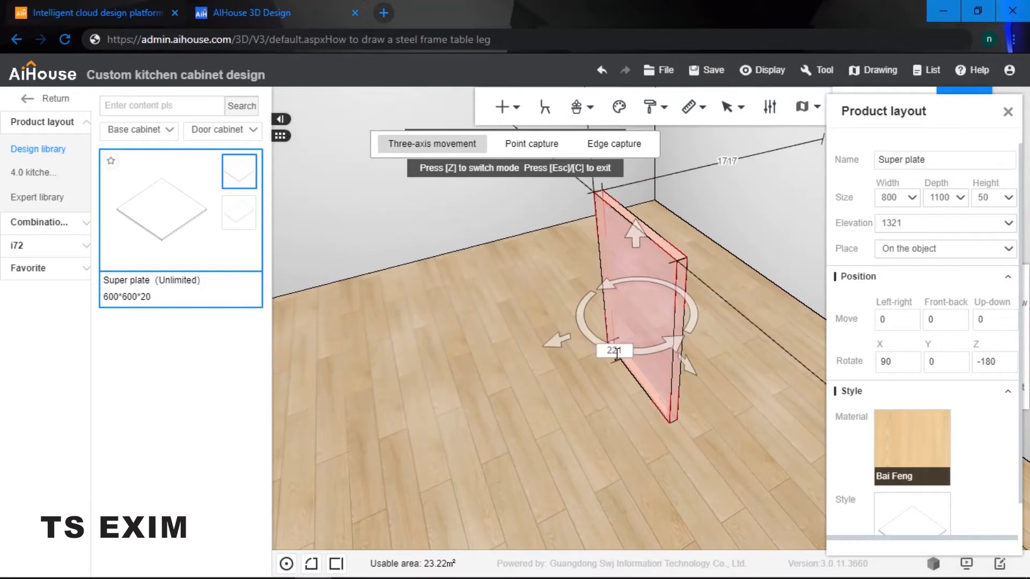
click(602, 351)
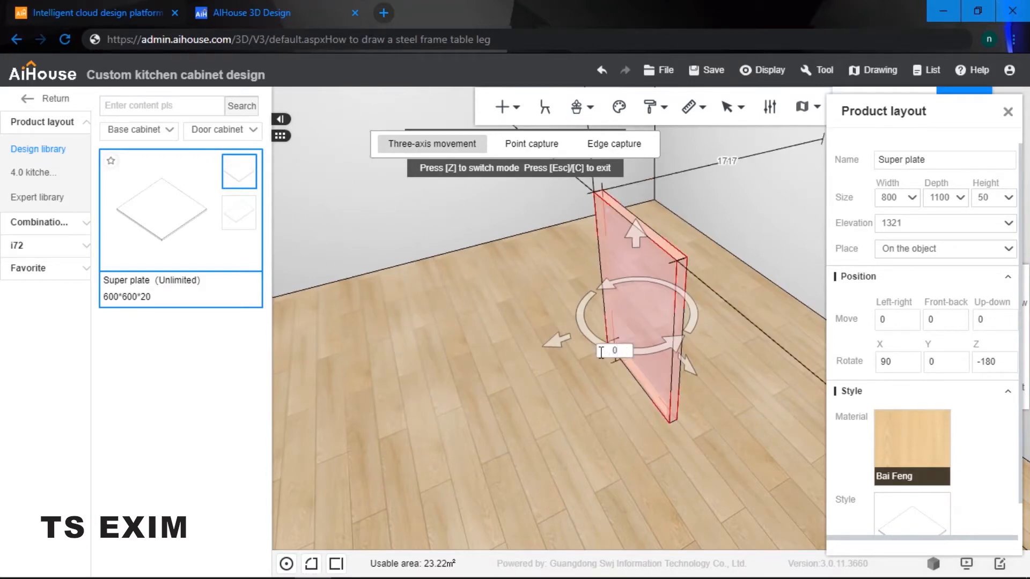
key(Return)
click(498, 340)
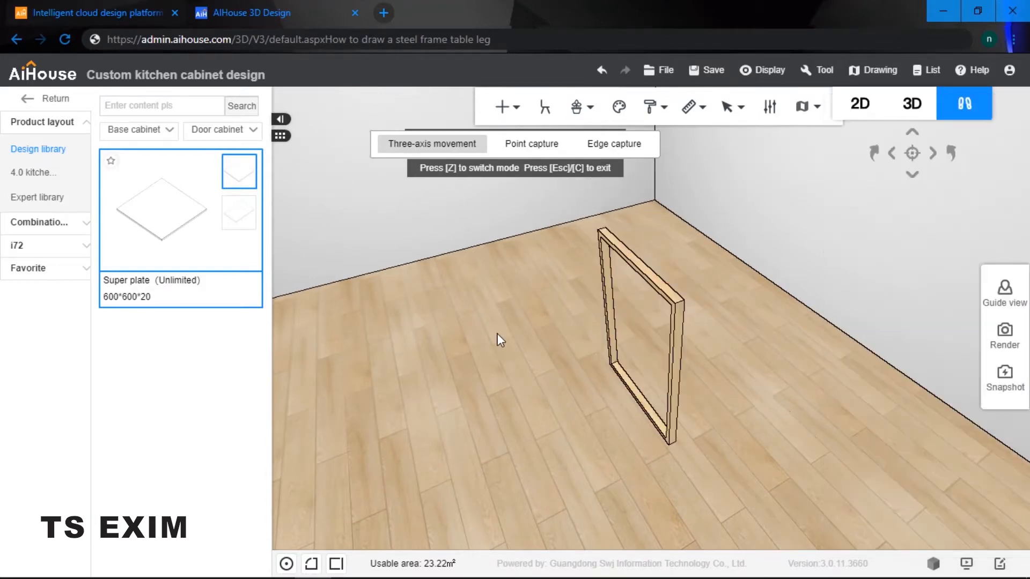
- Search the metal materials for "steel" and apply the dark brushed stainless steel to the frame
click(610, 318)
mouse_move(609, 317)
mouse_down()
mouse_move(559, 368)
mouse_move(472, 420)
mouse_move(307, 473)
mouse_move(574, 333)
mouse_move(665, 311)
mouse_move(616, 303)
mouse_move(690, 340)
mouse_move(608, 322)
mouse_up()
click(658, 297)
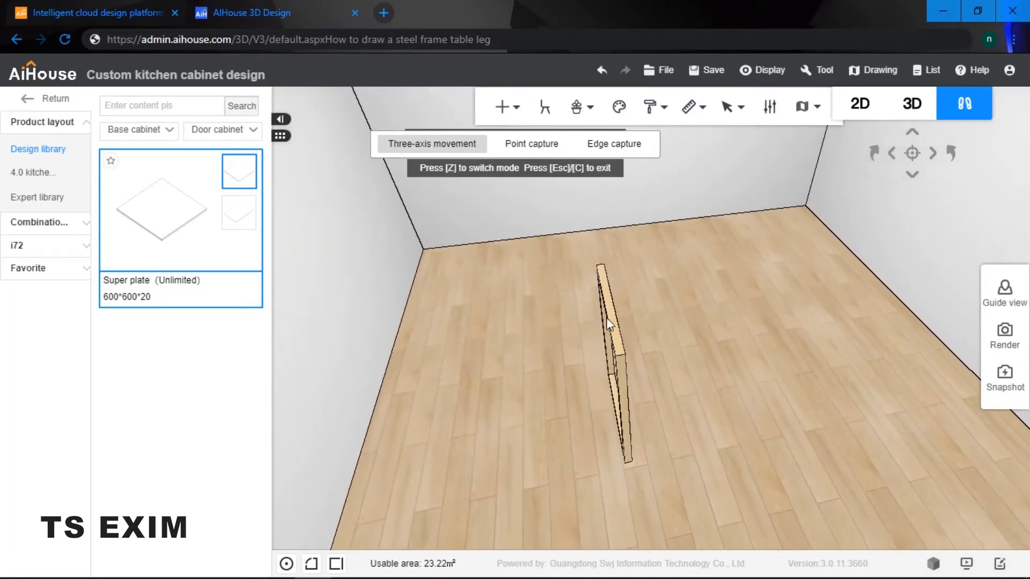
click(614, 322)
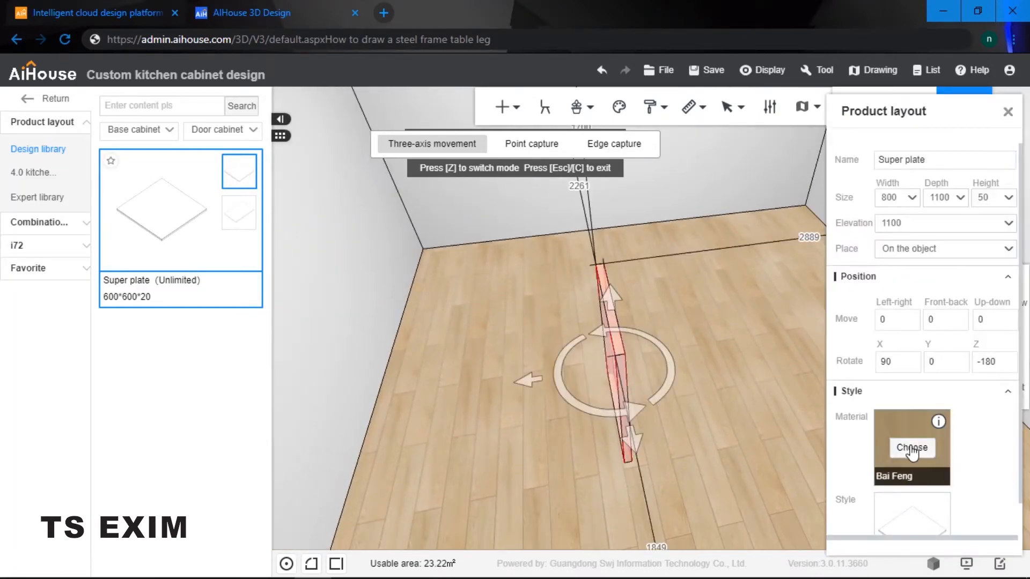
click(912, 449)
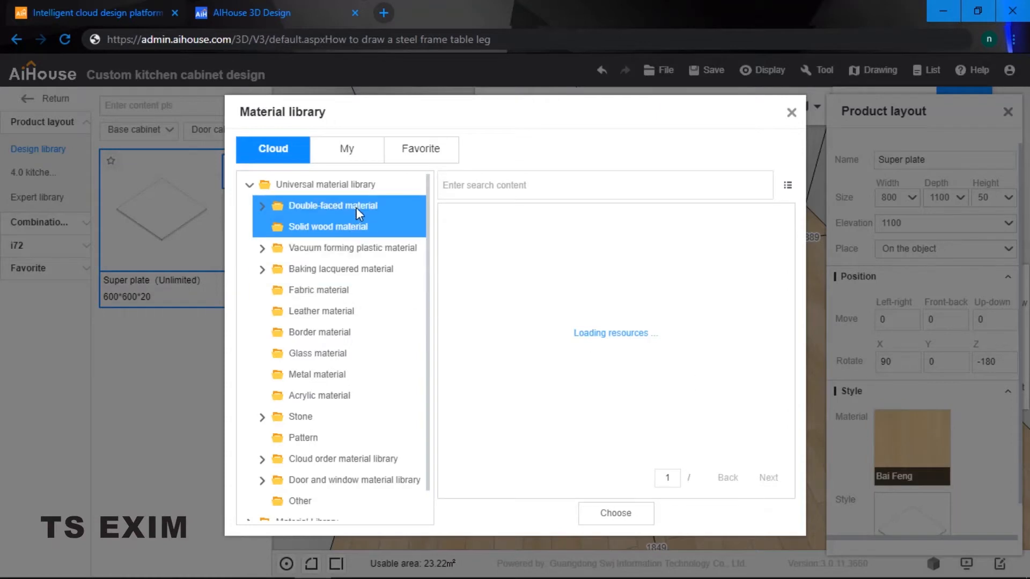
click(322, 375)
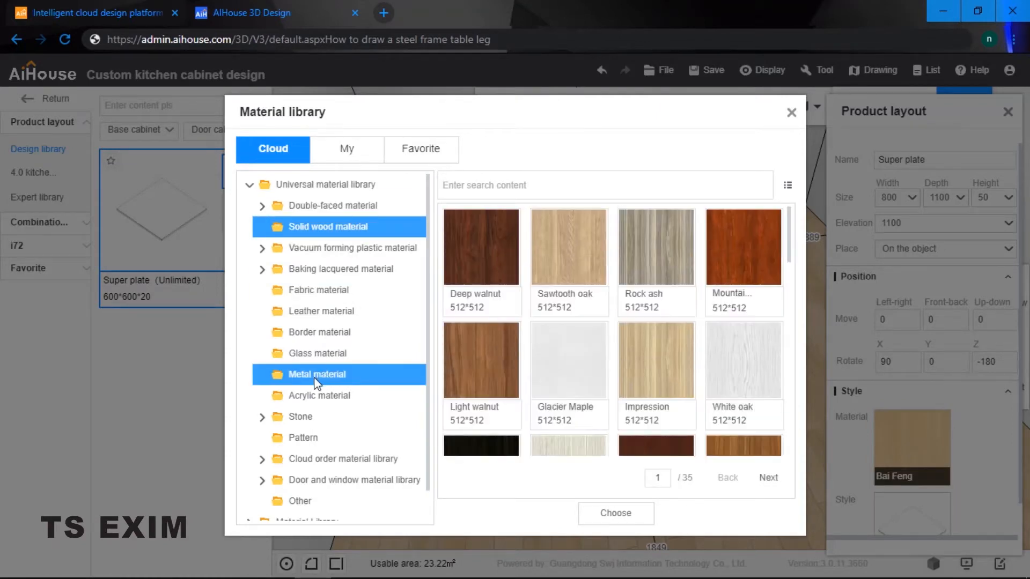
click(516, 185)
text(steel)
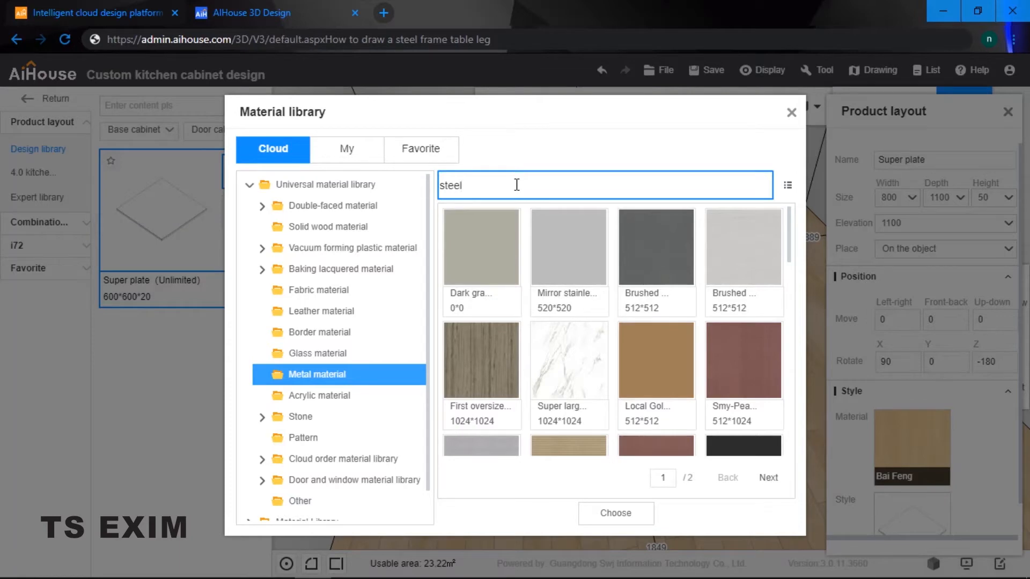
key(Return)
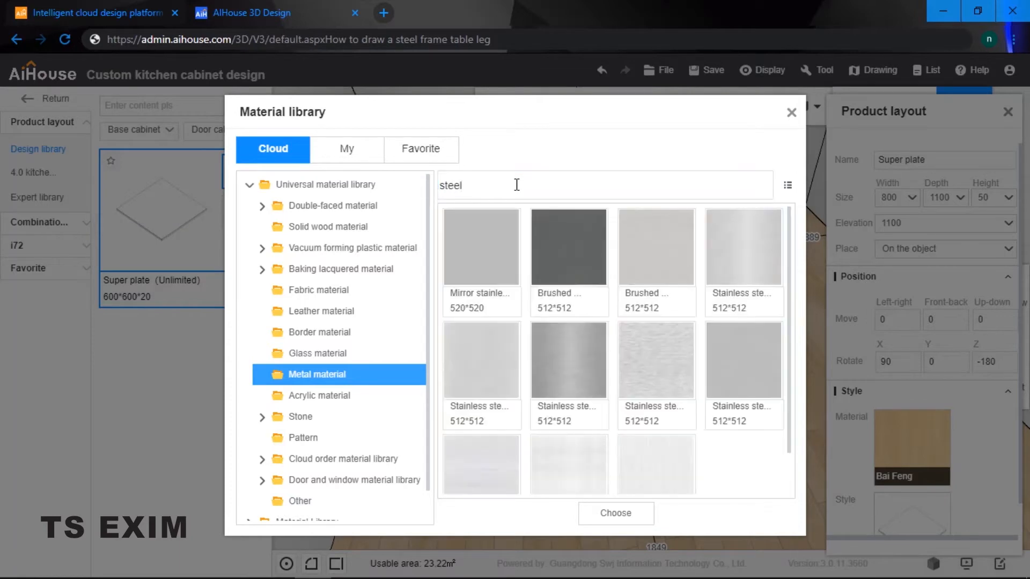
click(571, 259)
click(616, 513)
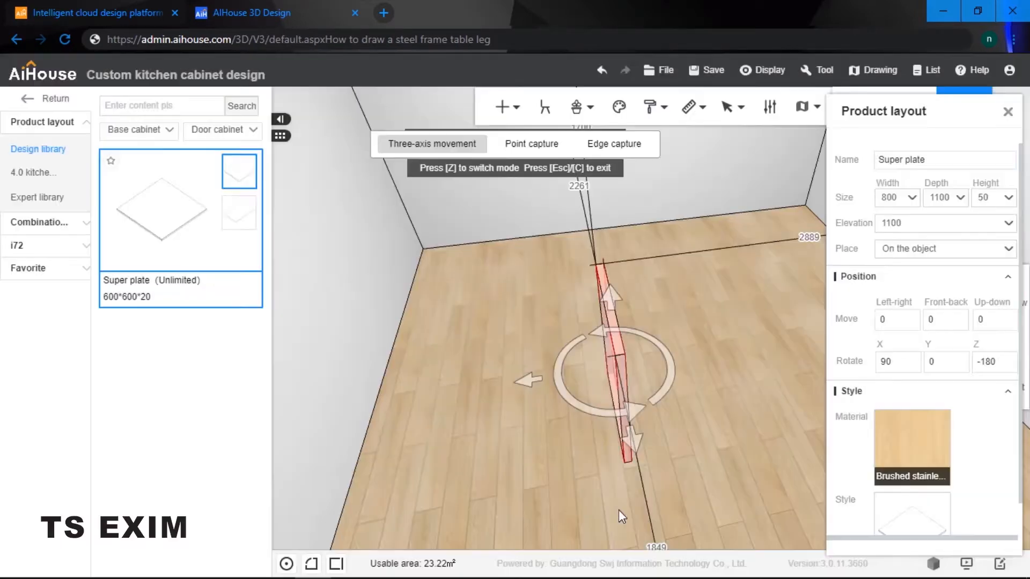
- Duplicate the steel frame and move the copy opposite the original, about 1518 from the side wall
click(695, 292)
drag(695, 290, 456, 307)
click(456, 307)
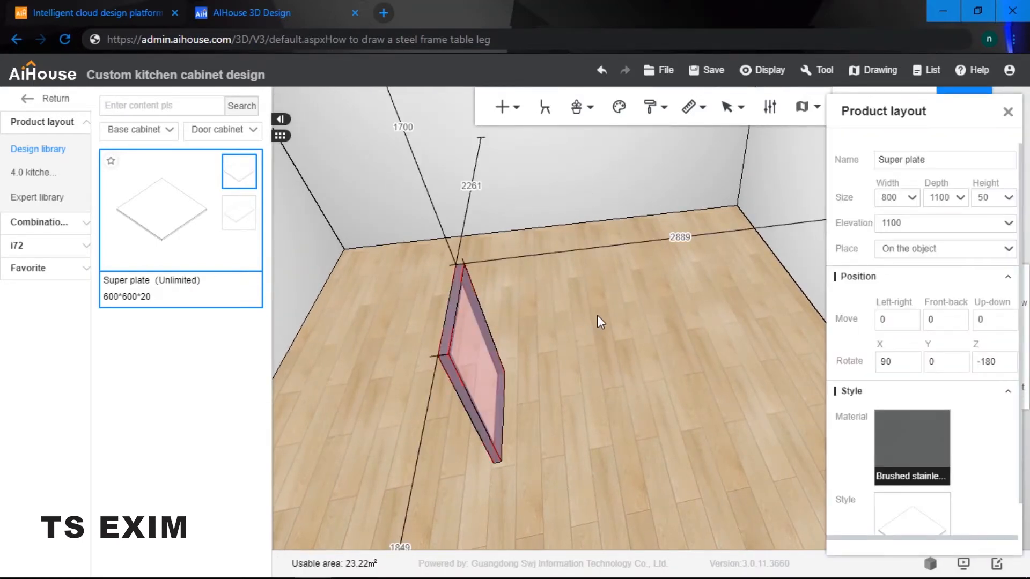
key(ctrl+c)
key(ctrl+v)
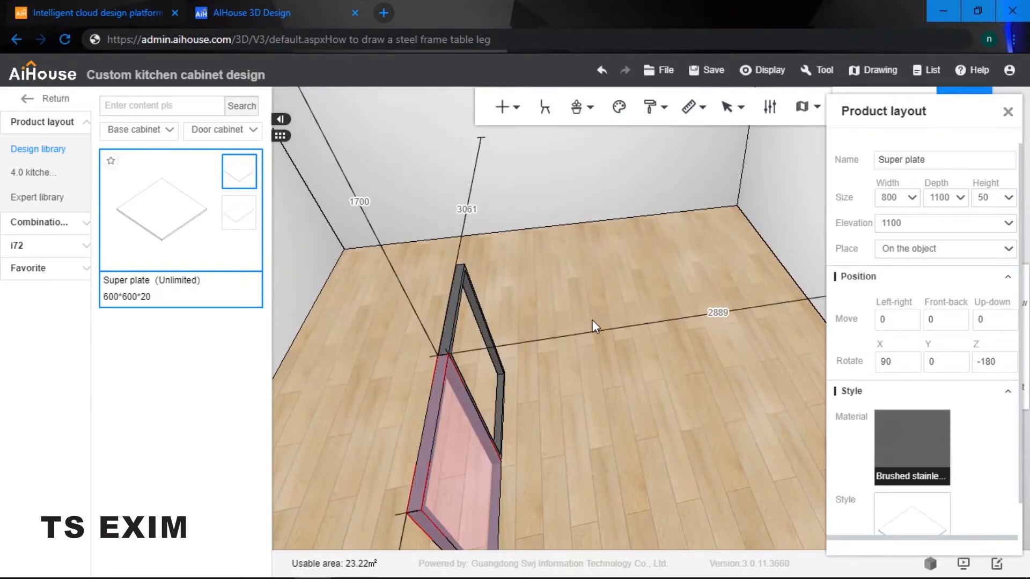
click(439, 449)
drag(390, 500, 652, 478)
drag(747, 523, 697, 390)
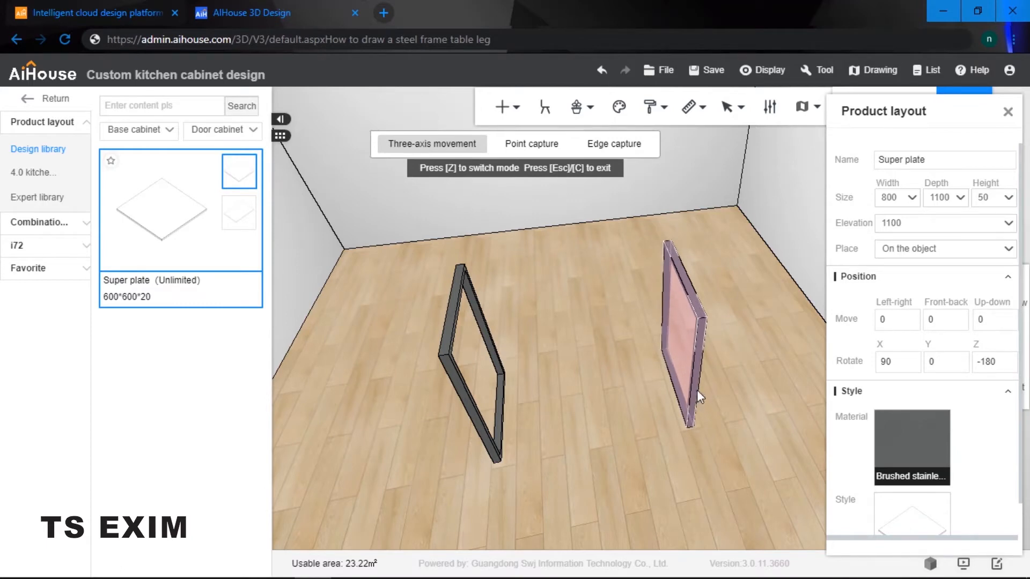
- Align the original frame with its copy by setting its distance to the back wall to 2280
click(687, 299)
click(689, 287)
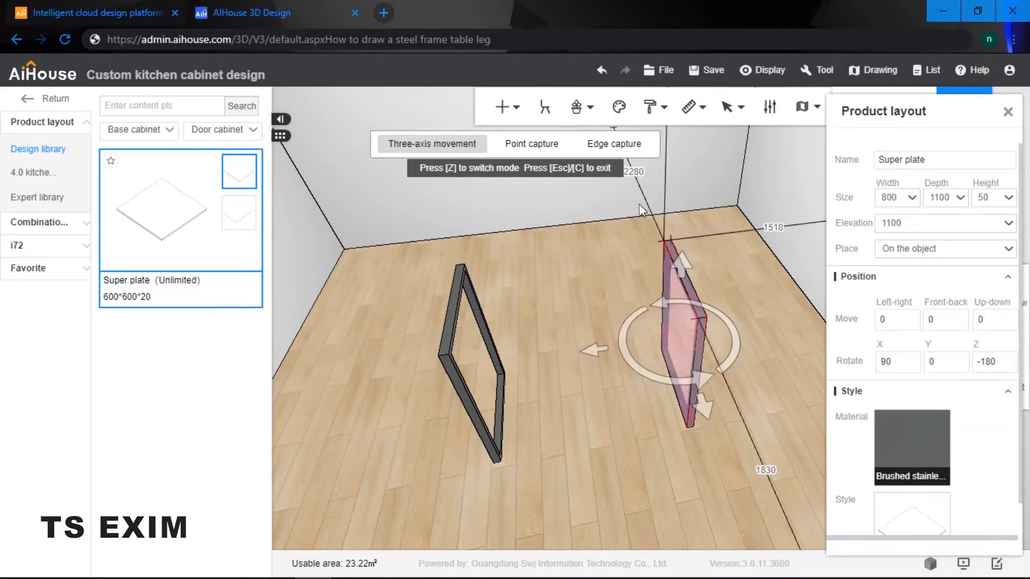
right_drag(639, 204, 638, 180)
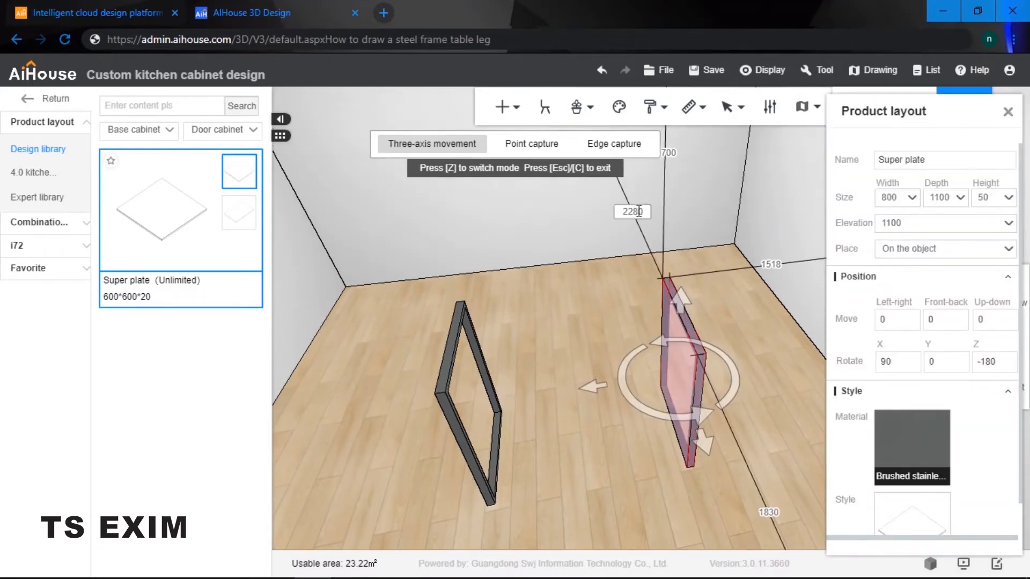
click(452, 333)
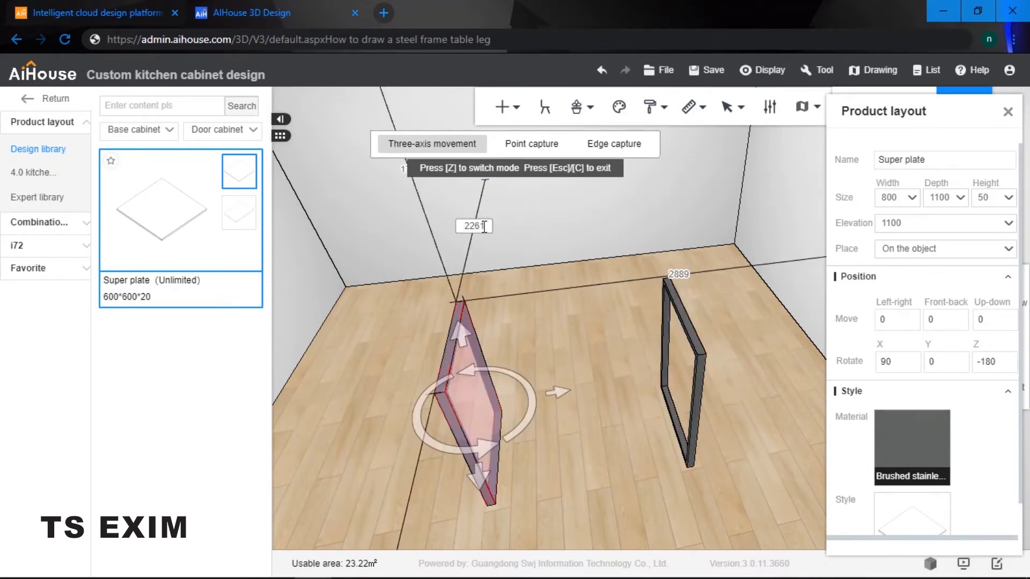
click(472, 226)
text(2)
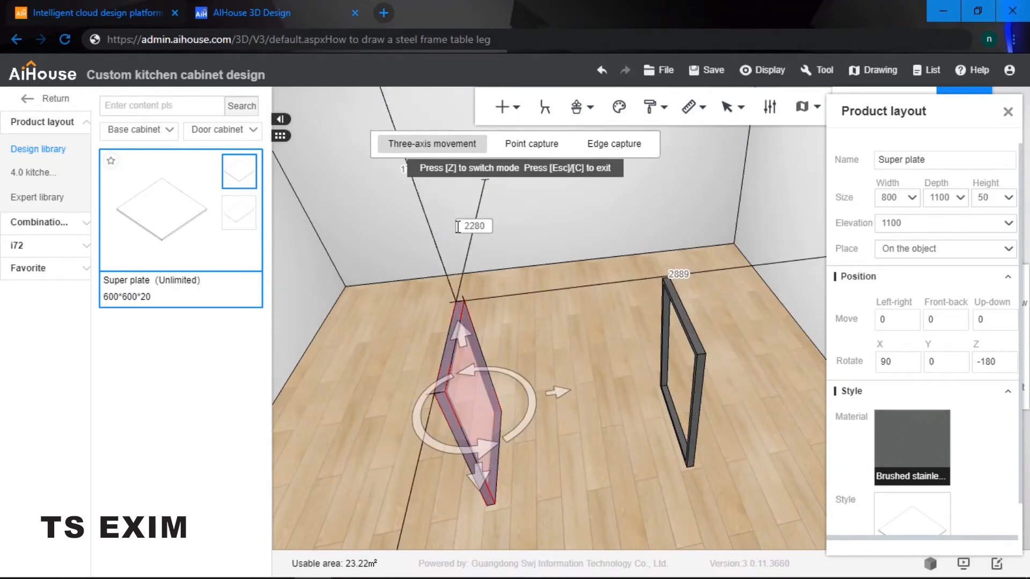
text(280)
key(Return)
click(619, 332)
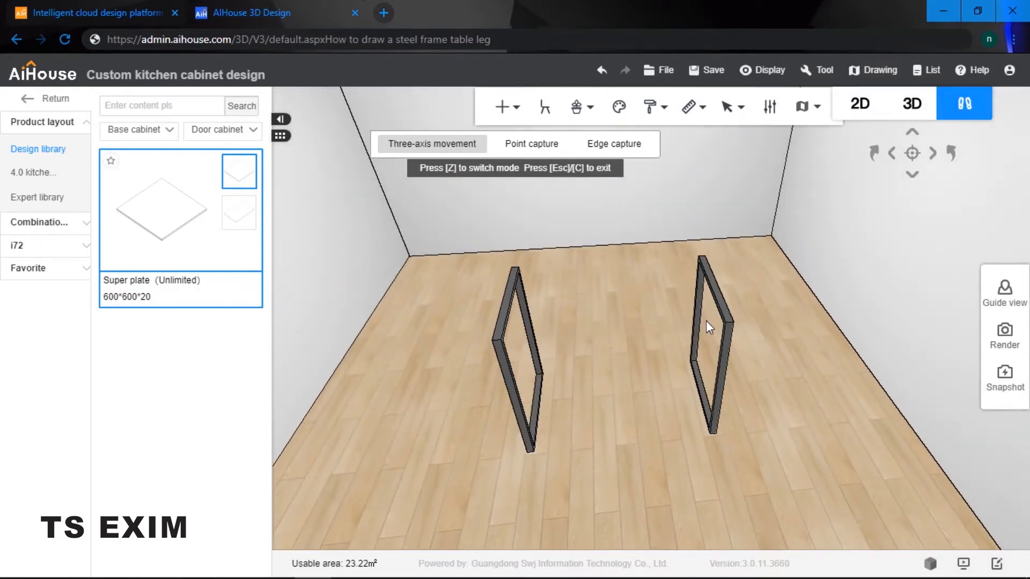
- Place a new Super plate from the design library on the floor beside the two frames
drag(652, 346, 617, 413)
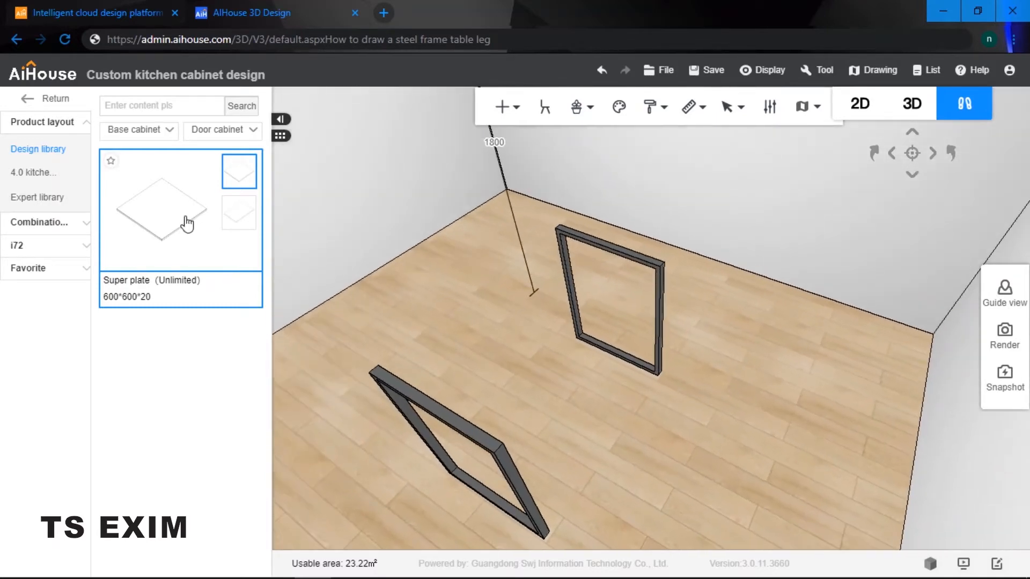
click(696, 448)
click(700, 441)
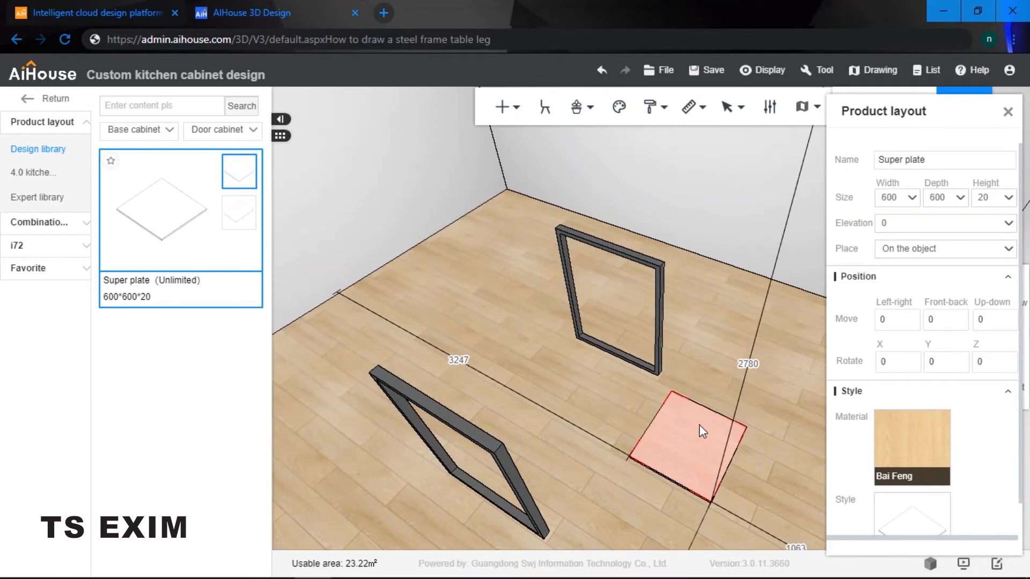
- Size the new plate to width 100, depth 1000 and height 30
double_click(899, 199)
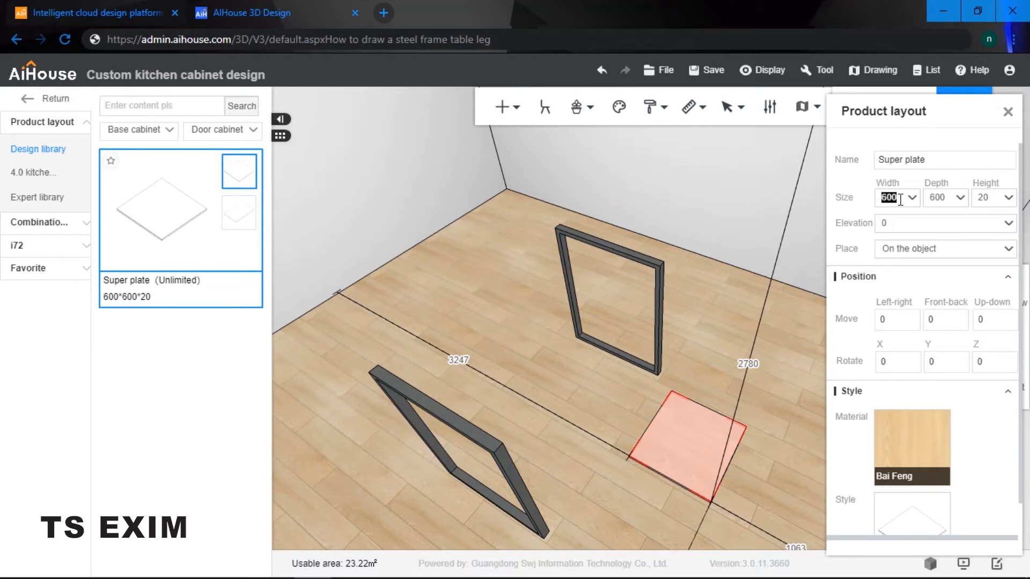
text(60)
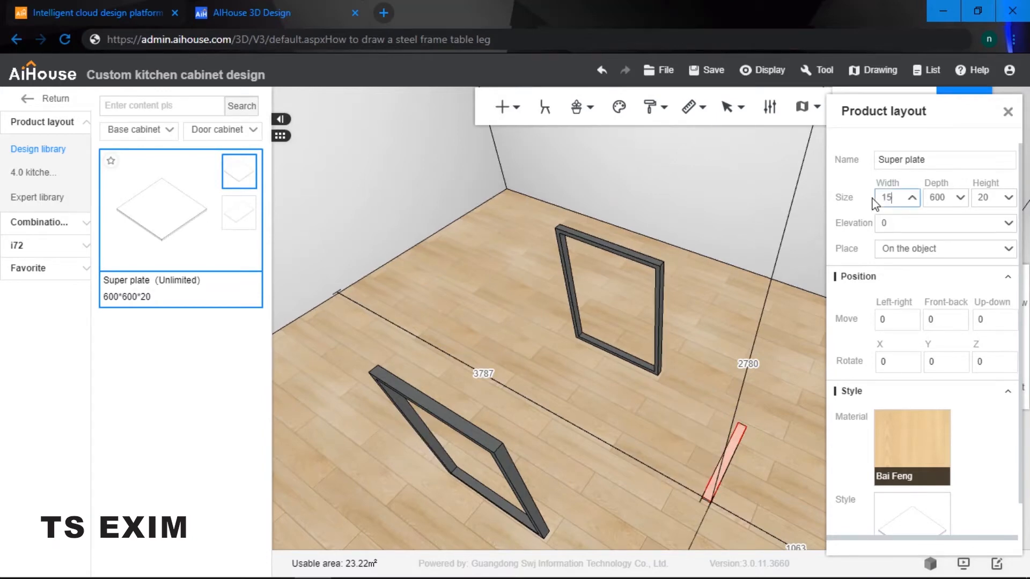
text(0)
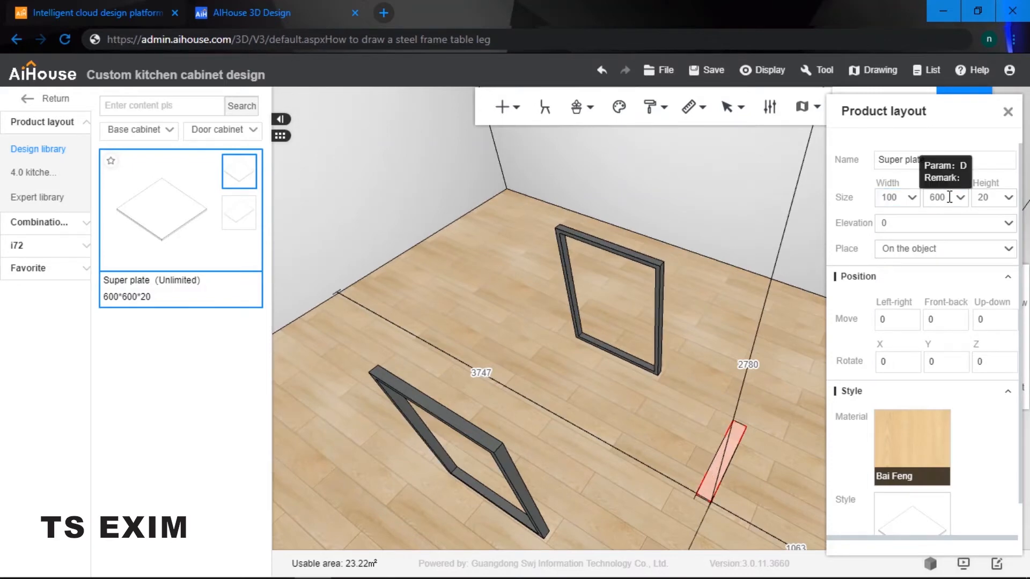
key(Tab)
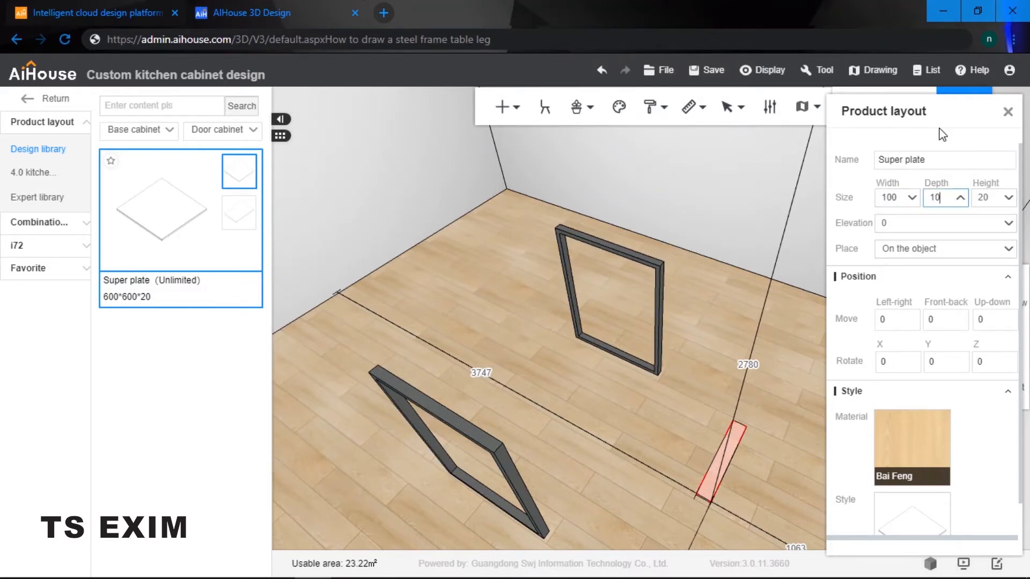
key(Return)
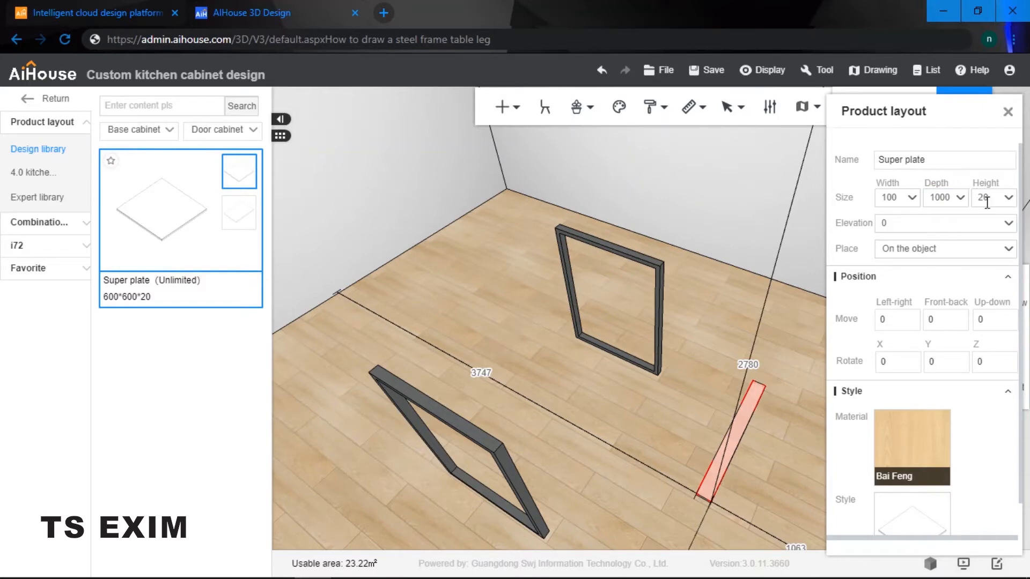
click(975, 209)
text(30)
click(707, 305)
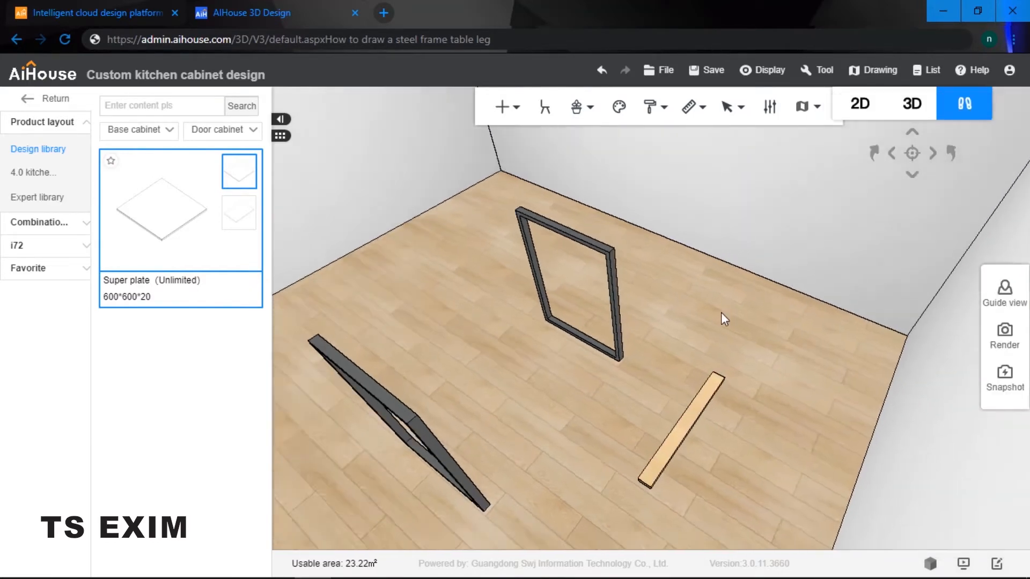
- Move the plate between the frames at an elevation of about 1085 and slide one frame in so both ends meet the frames
drag(721, 313, 751, 191)
click(744, 398)
key(c)
drag(759, 309, 557, 282)
drag(588, 329, 800, 405)
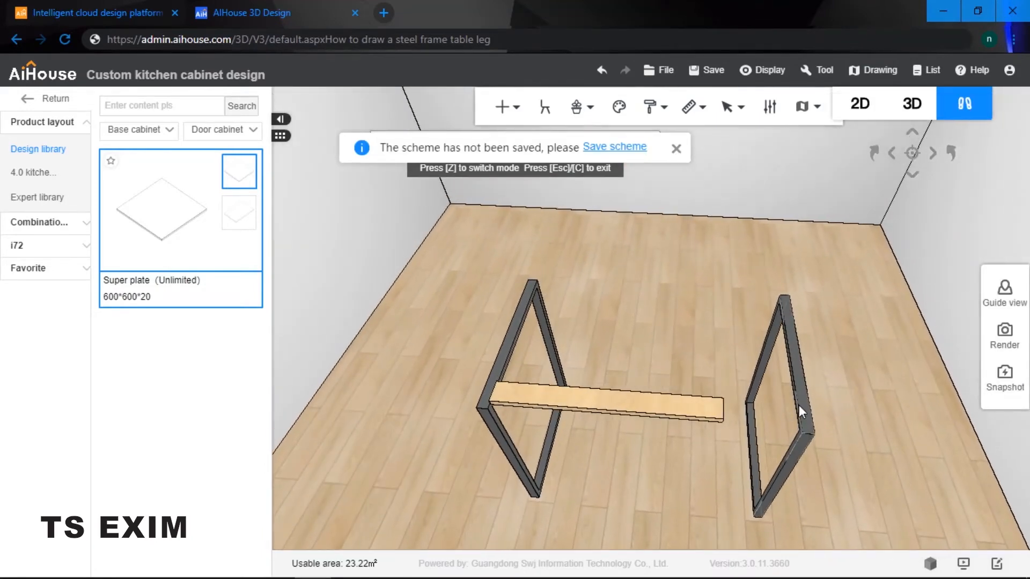
click(799, 404)
drag(685, 414, 629, 411)
- Shift the connecting plate inward along the frames' top members, away from the frames' corners
click(646, 299)
drag(646, 299, 675, 330)
click(615, 336)
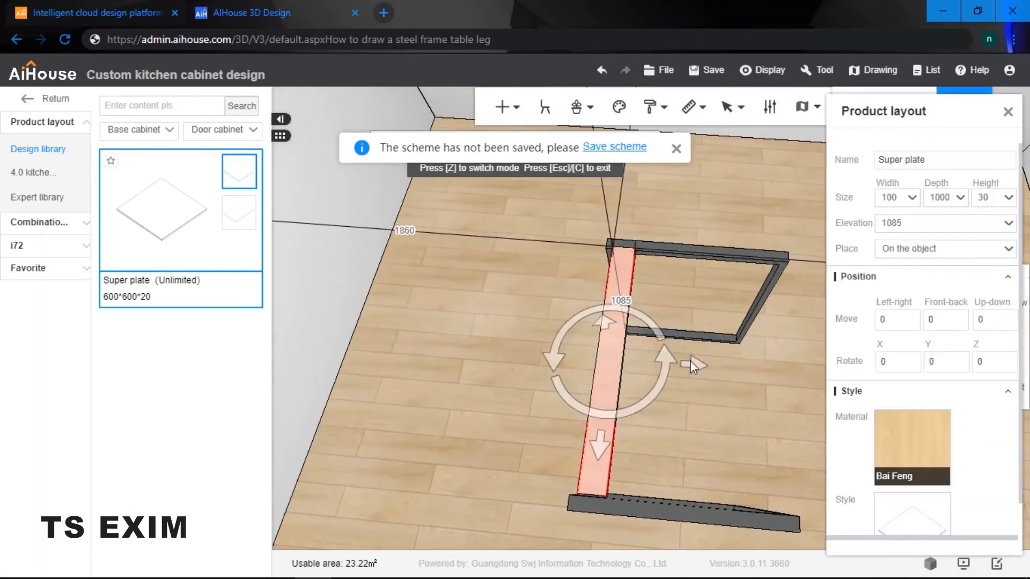
click(690, 368)
click(613, 349)
drag(700, 370, 730, 371)
- Try the connecting plate at elevations of 1000 and 1100 against the frames' top members
click(776, 341)
drag(829, 346, 692, 313)
click(631, 316)
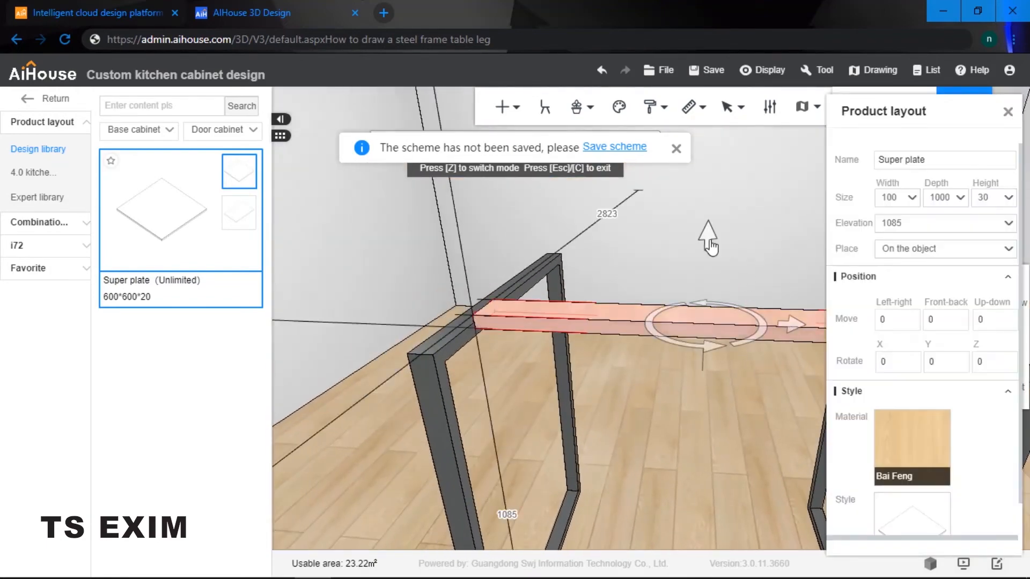
drag(709, 240, 709, 245)
click(920, 228)
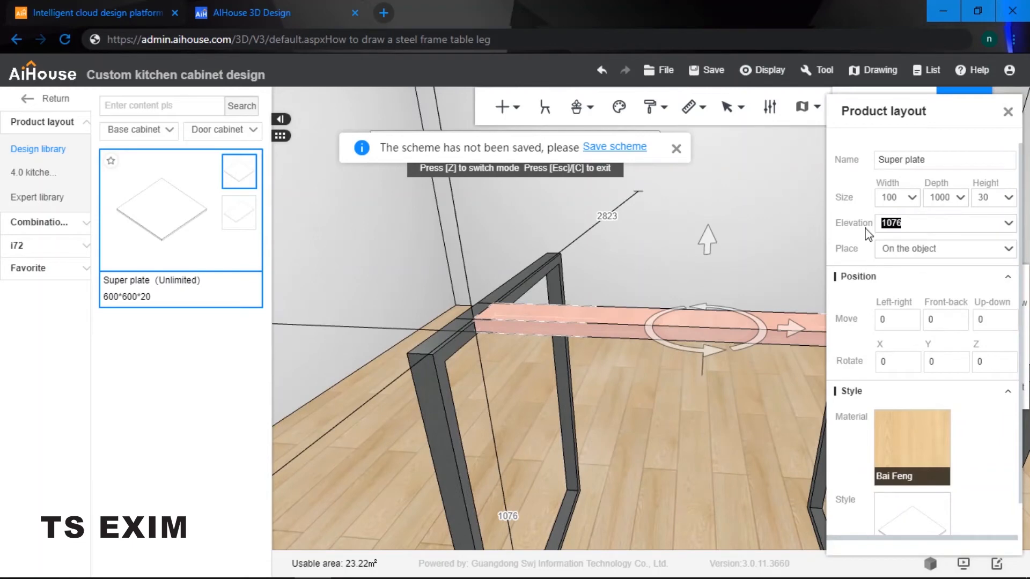
text(1000)
key(Return)
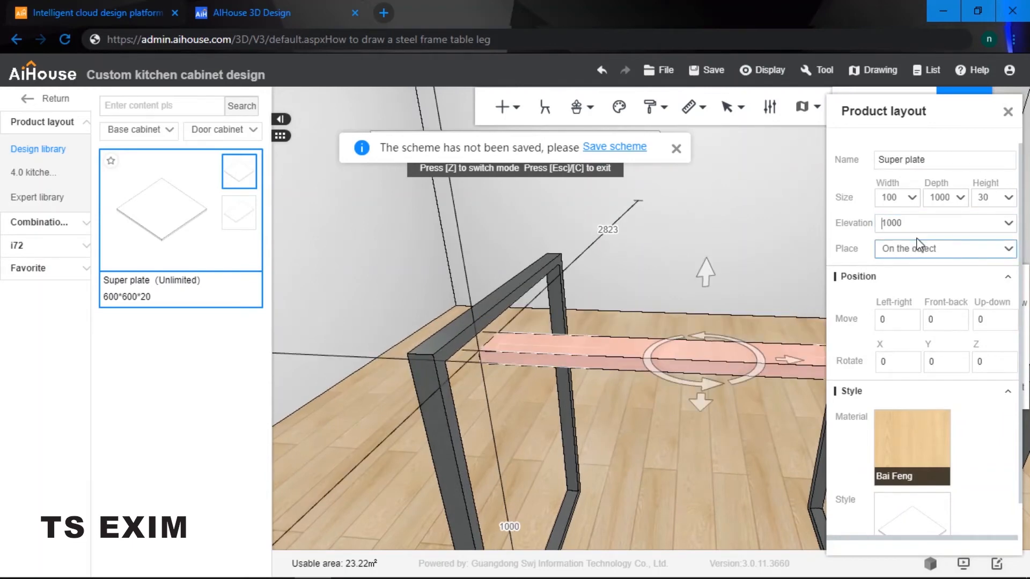
click(860, 232)
key(Return)
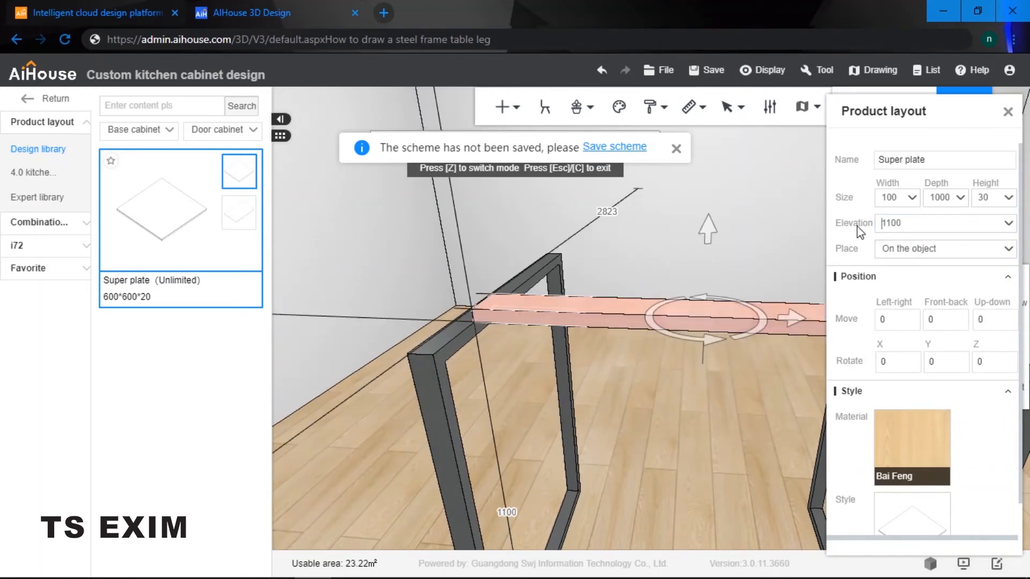
- Lower the connecting plate to an elevation of about 1071 and check how its ends meet both frames
drag(711, 231, 712, 246)
click(757, 218)
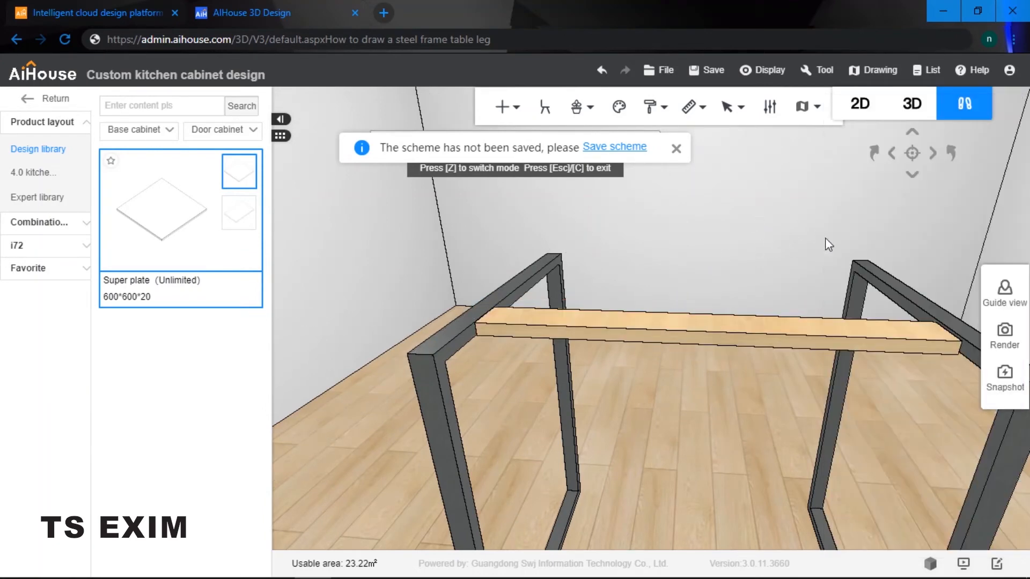
drag(825, 237, 742, 322)
click(745, 335)
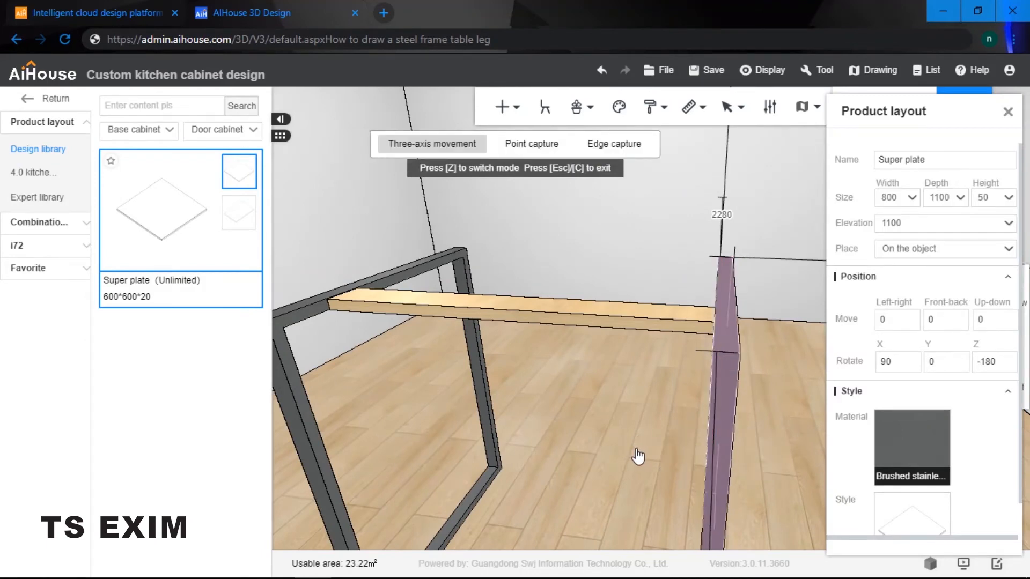
click(649, 264)
drag(649, 264, 657, 236)
click(659, 236)
drag(817, 292, 762, 342)
click(704, 213)
drag(708, 218, 744, 338)
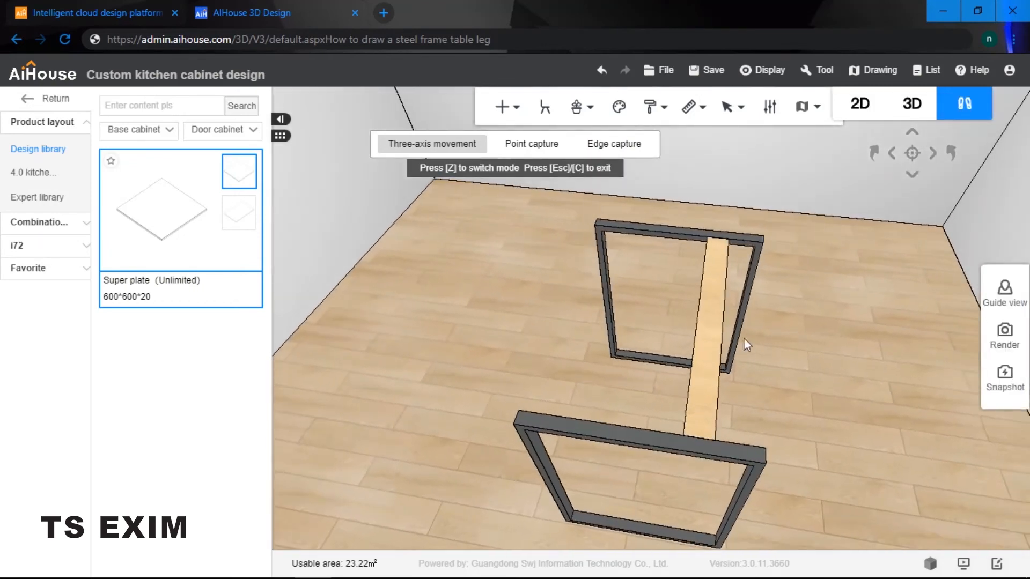
- Set the connecting plate's width to 70
click(712, 323)
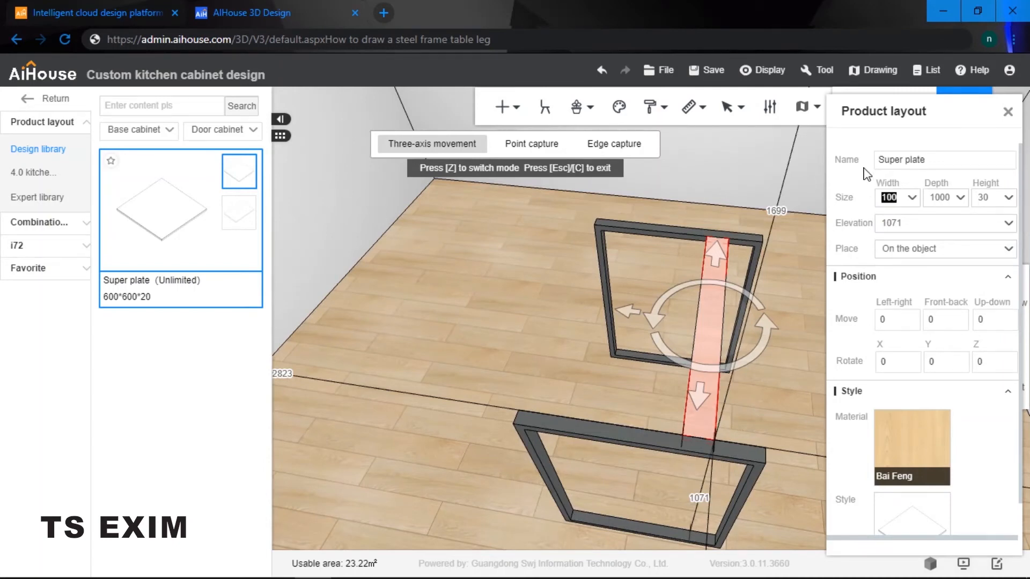
key(Return)
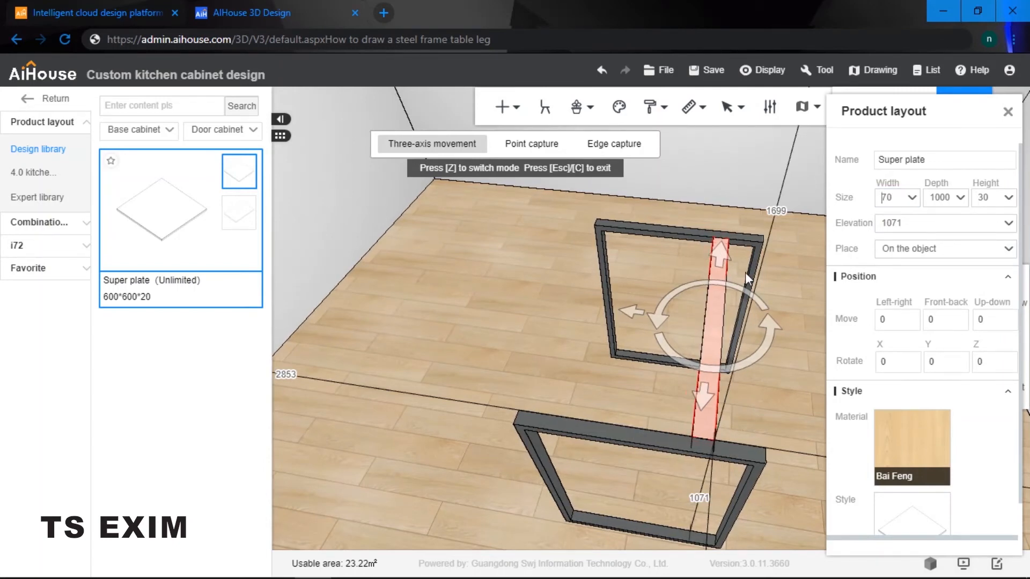
click(782, 249)
- Duplicate the connecting plate and move the copy across to the opposite side of the frames, parallel to the original
click(717, 291)
mouse_move(784, 337)
mouse_down()
mouse_move(810, 332)
mouse_move(793, 321)
mouse_up()
key(ctrl+Left)
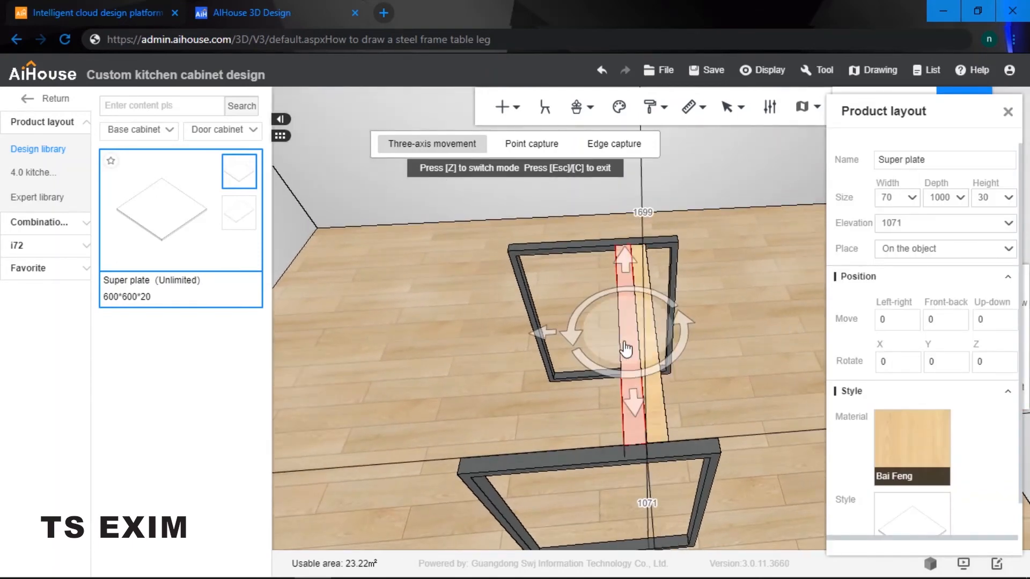
drag(539, 338, 459, 346)
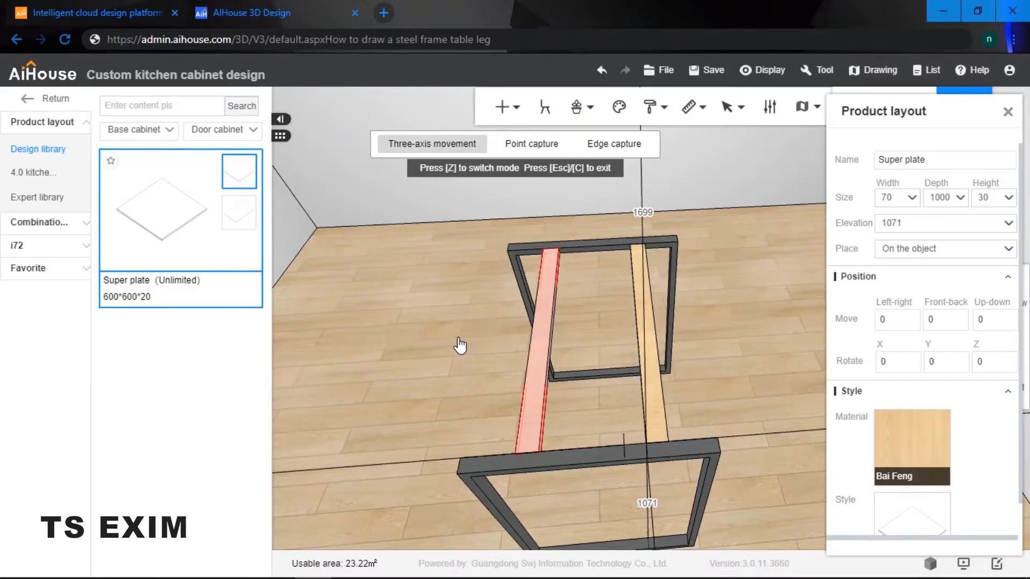
click(558, 307)
- Check the spacing of both connecting plates between the frame corners and fine-tune the original plate's position
drag(752, 281, 775, 285)
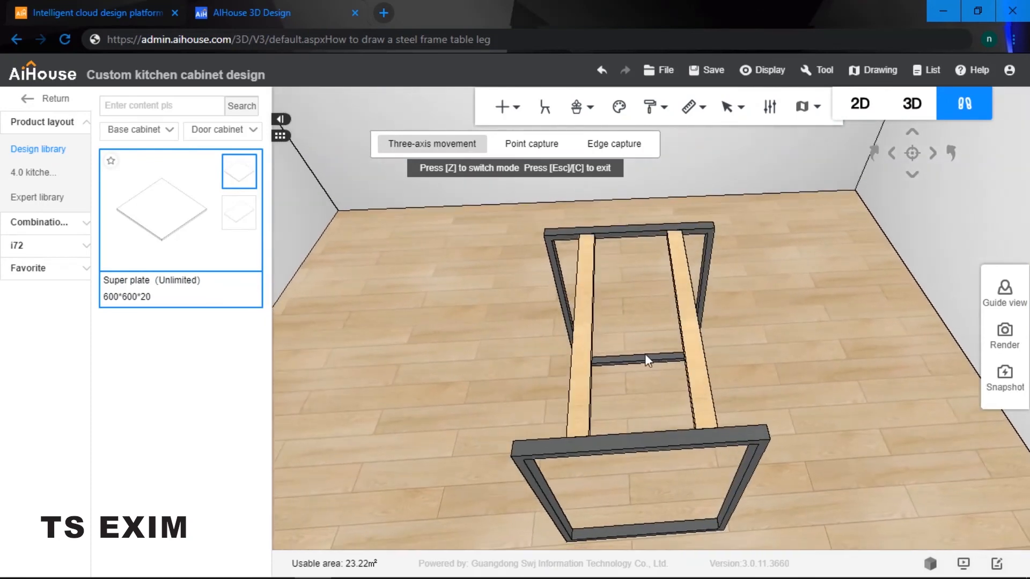
click(693, 349)
click(587, 326)
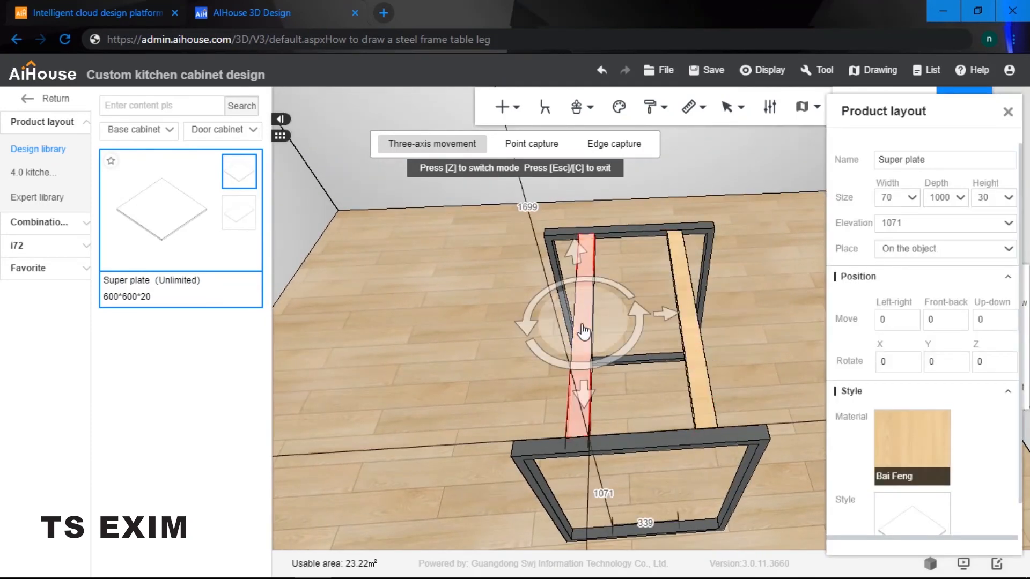
click(690, 331)
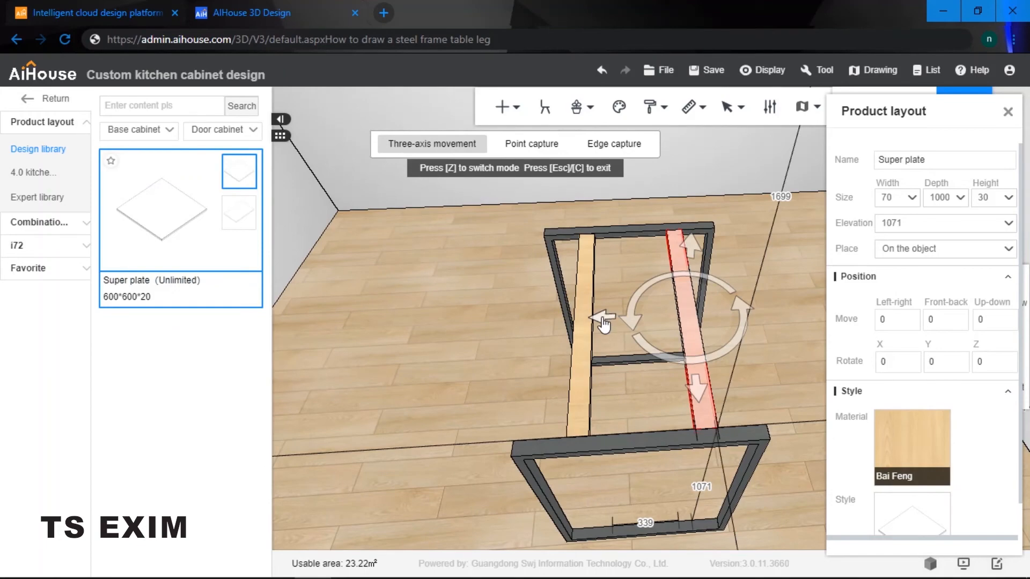
drag(602, 319, 598, 317)
click(765, 329)
- Copy the frame's brushed stainless material onto both wooden connecting plates with the Material painter, and leave the painter and movement mode
key(d)
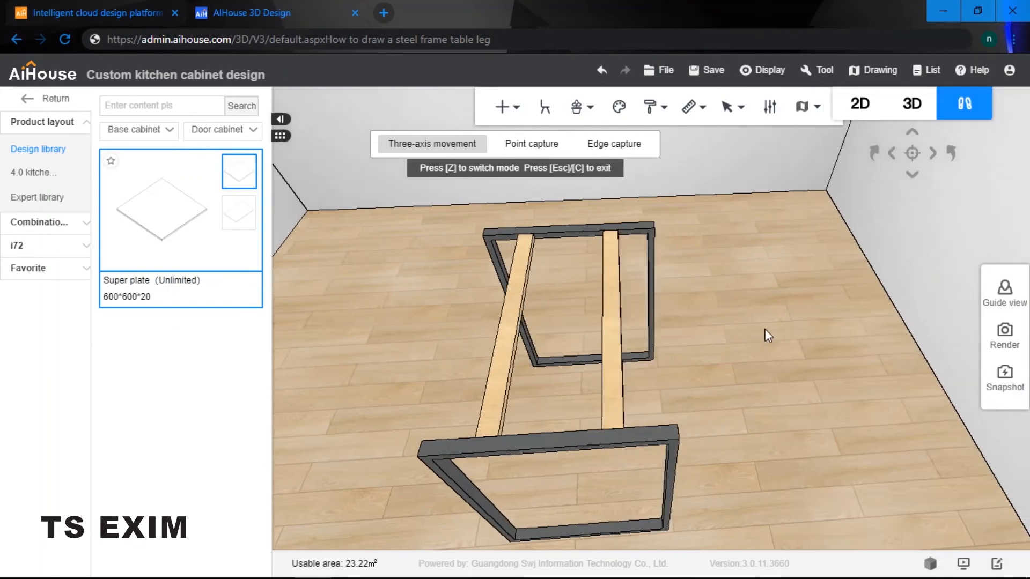
key(d)
drag(765, 329, 623, 335)
click(626, 321)
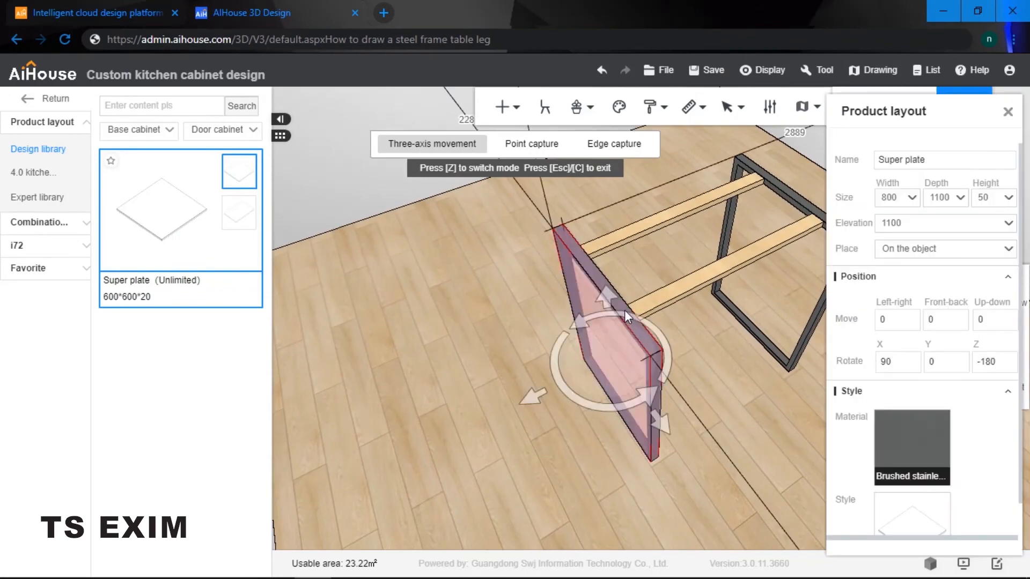
right_click(625, 311)
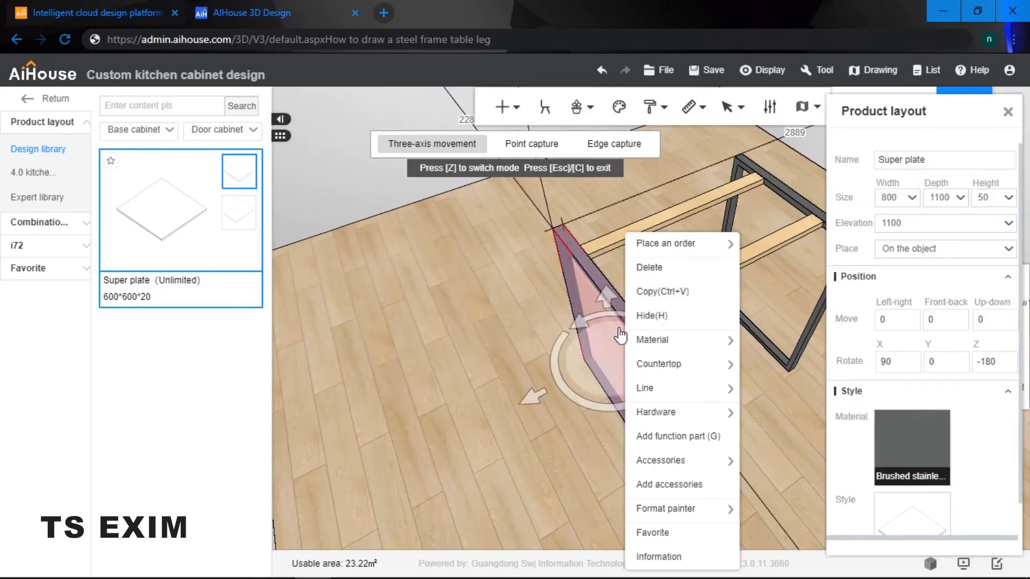
mouse_move(715, 425)
mouse_move(699, 521)
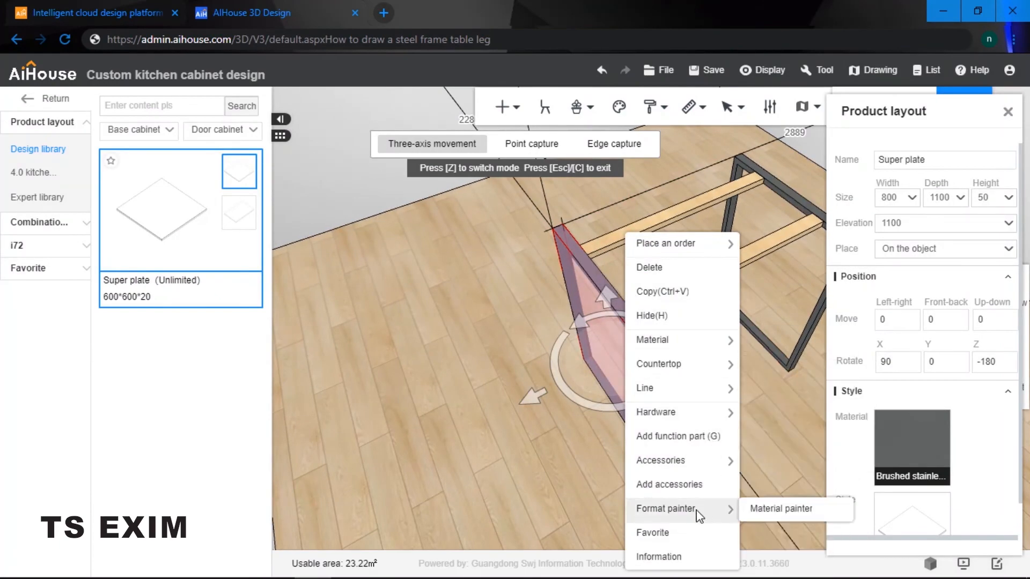
click(788, 514)
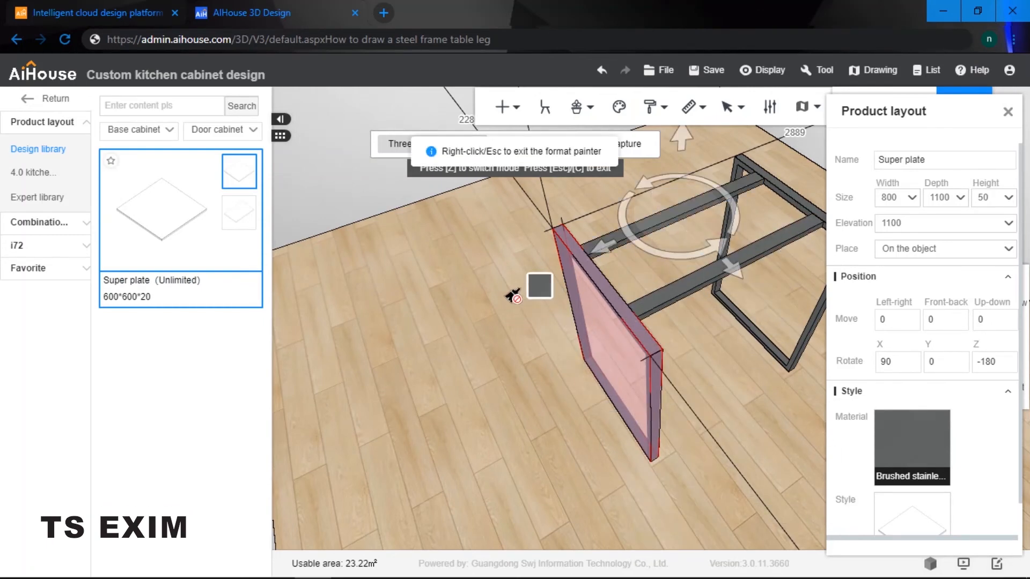
right_click(472, 292)
click(470, 274)
drag(478, 278, 645, 291)
scroll(626, 311, down, 2)
key(Escape)
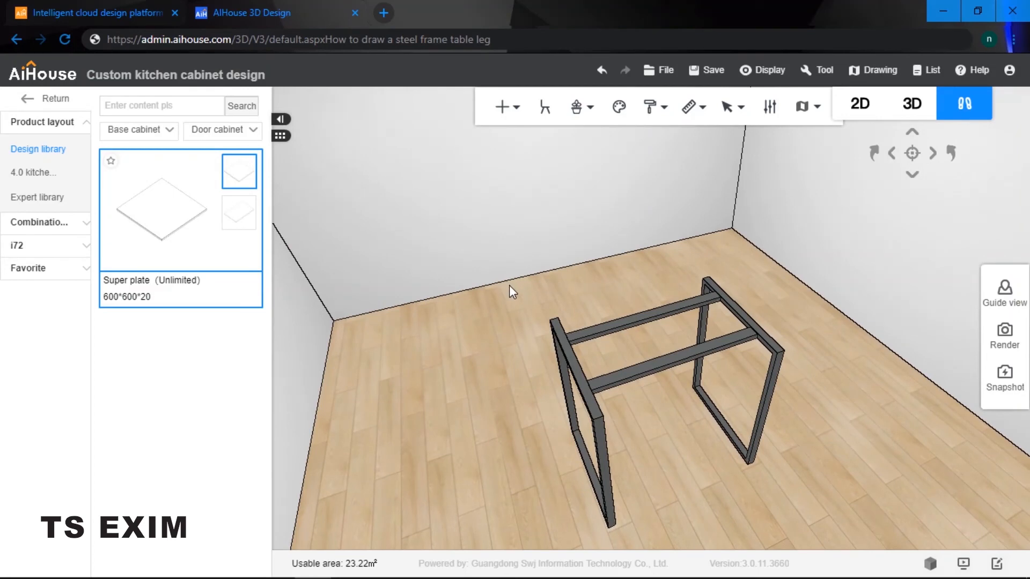
- Select both frames and both connecting plates together and group them into one combination
drag(498, 260, 829, 535)
drag(689, 455, 723, 450)
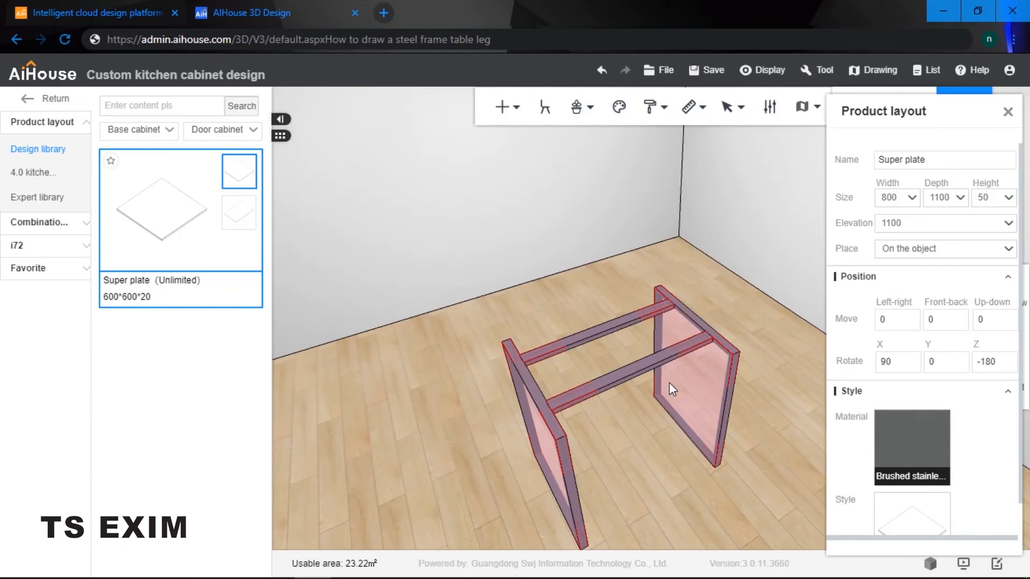
key(ctrl+g)
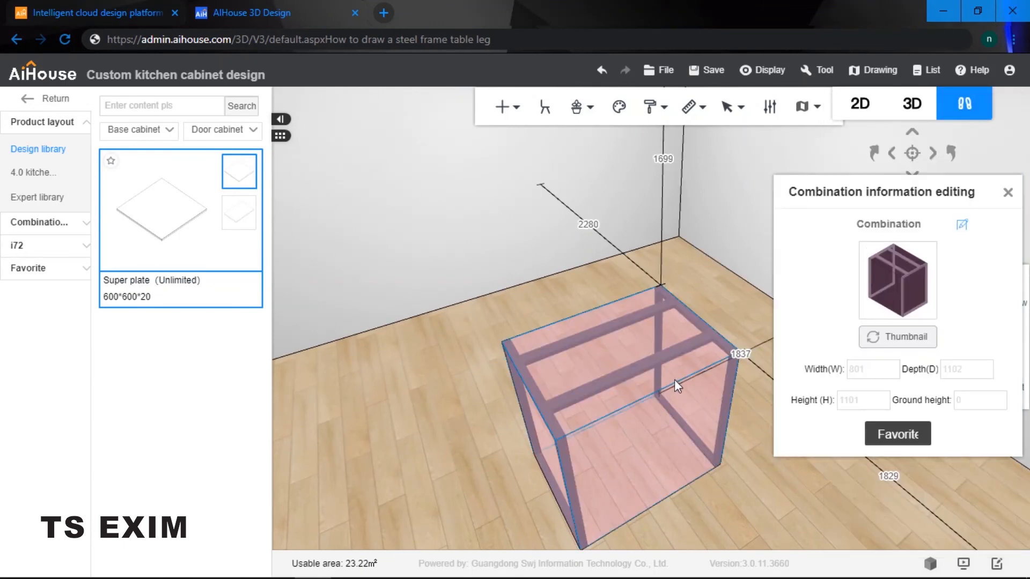
- Save the table base combination to the favorites under the Unnamed category and deselect it
click(893, 435)
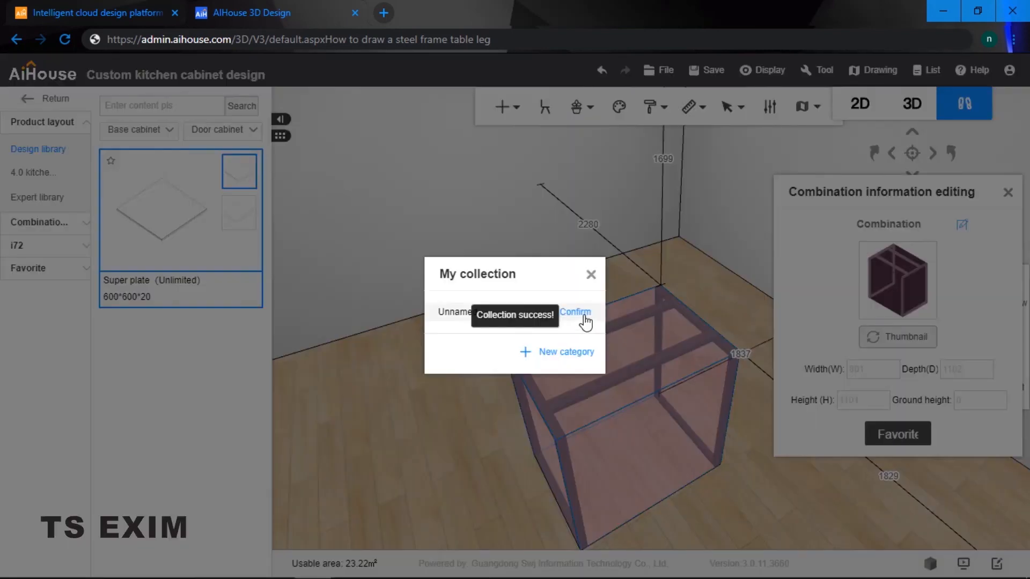
click(575, 313)
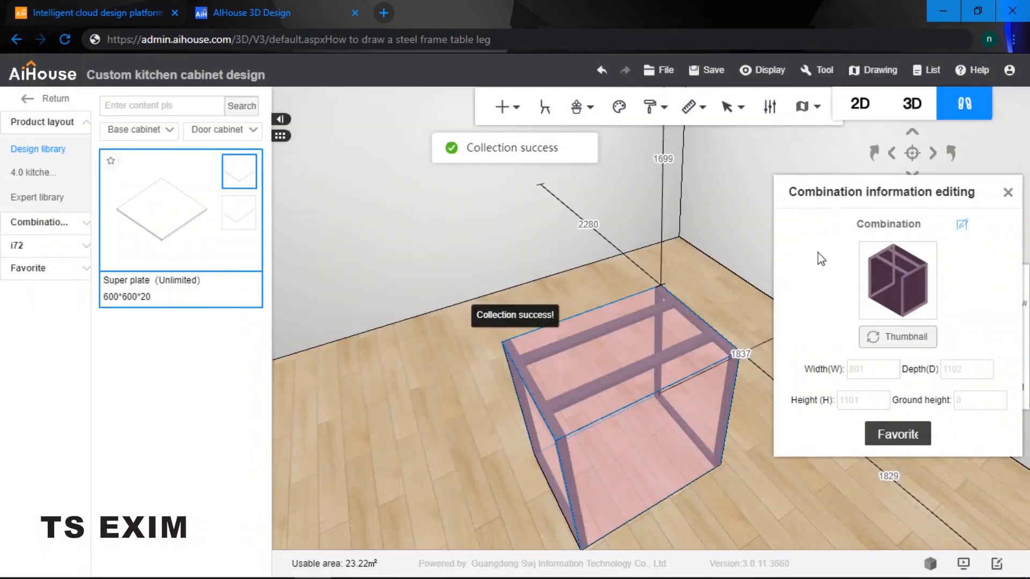
click(1008, 194)
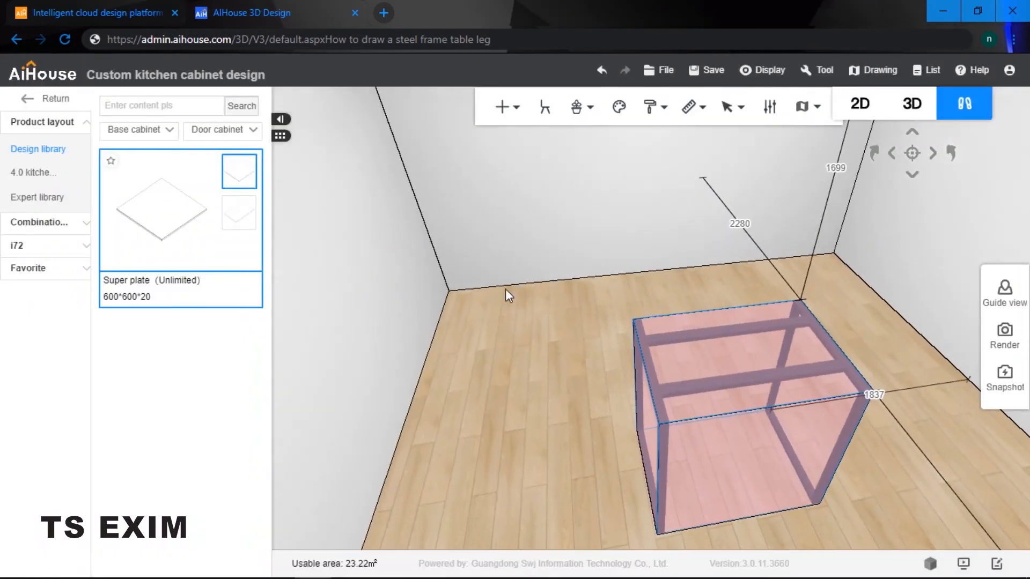
click(510, 289)
- Find the newly saved table base combination in the favorites and place a second one on the floor behind the original
click(42, 267)
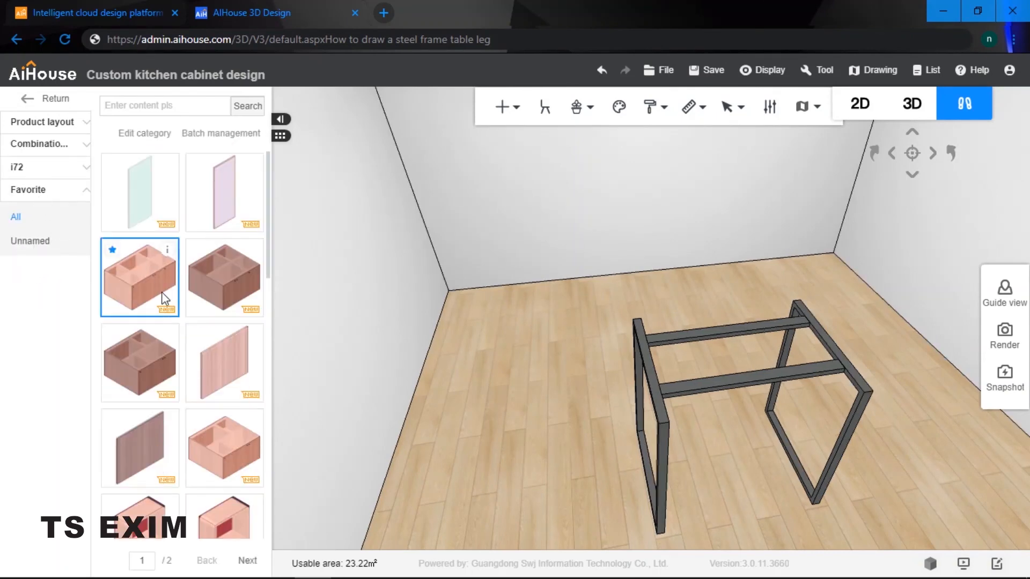
scroll(186, 352, down, 5)
scroll(223, 431, down, 1)
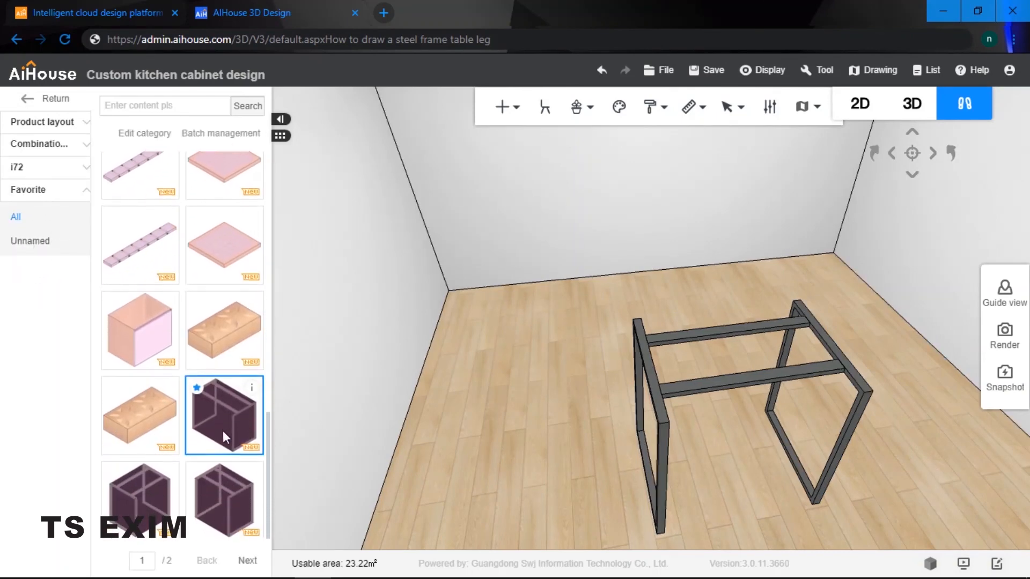
click(223, 497)
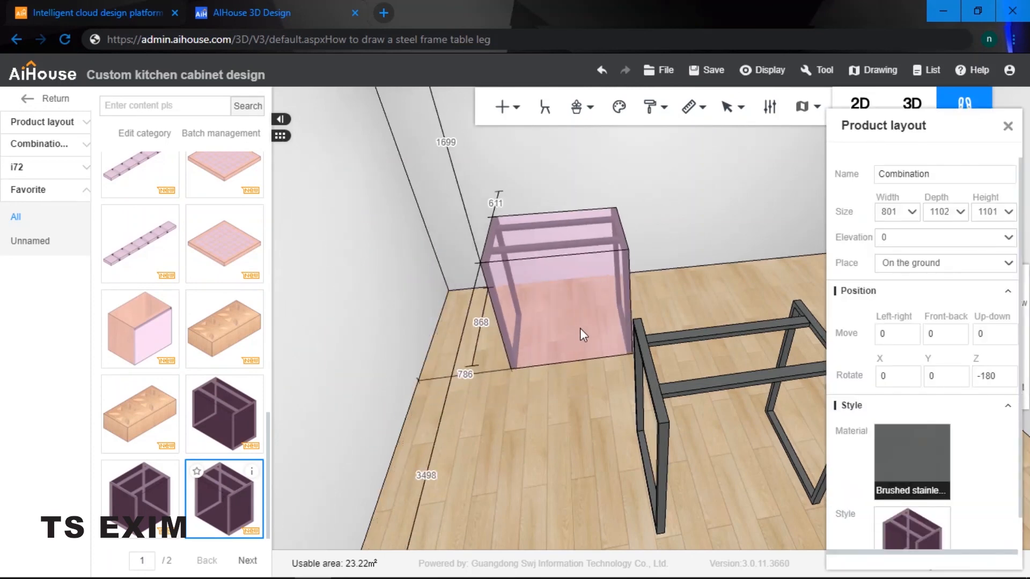
click(670, 322)
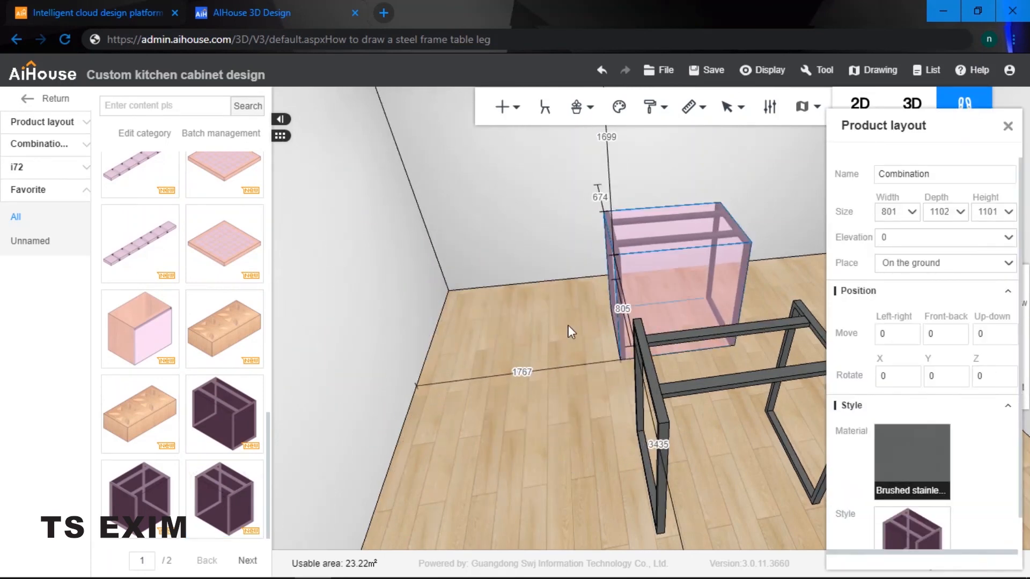
drag(553, 334, 761, 254)
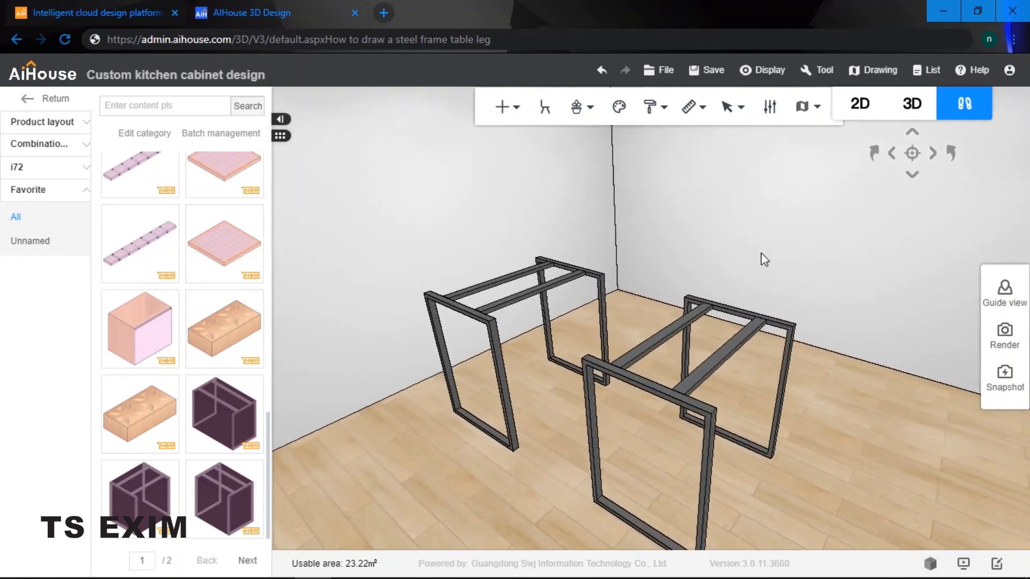